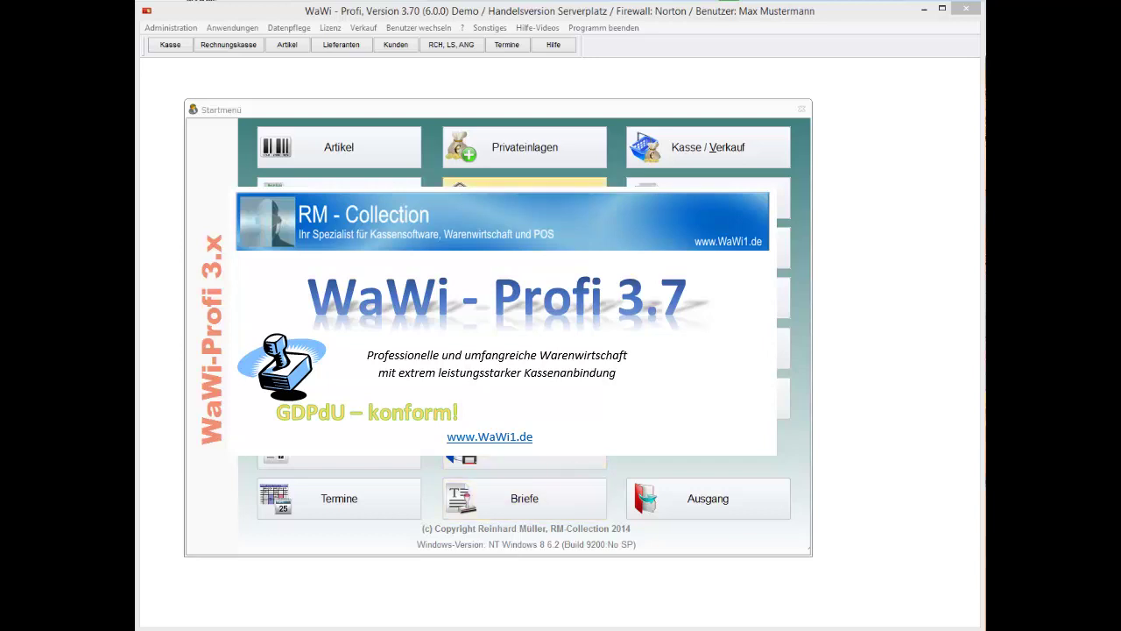
# Start composing a letter and list all customers in the recipient definition
pyautogui.click(533, 507)
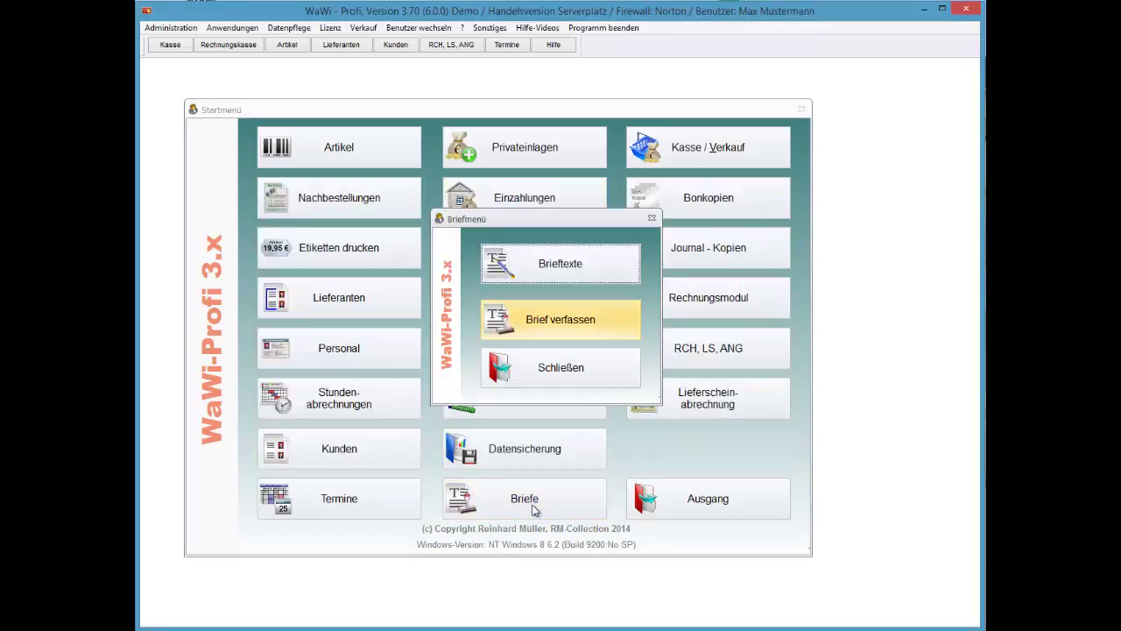
pyautogui.press('Tab')
pyautogui.press('Return')
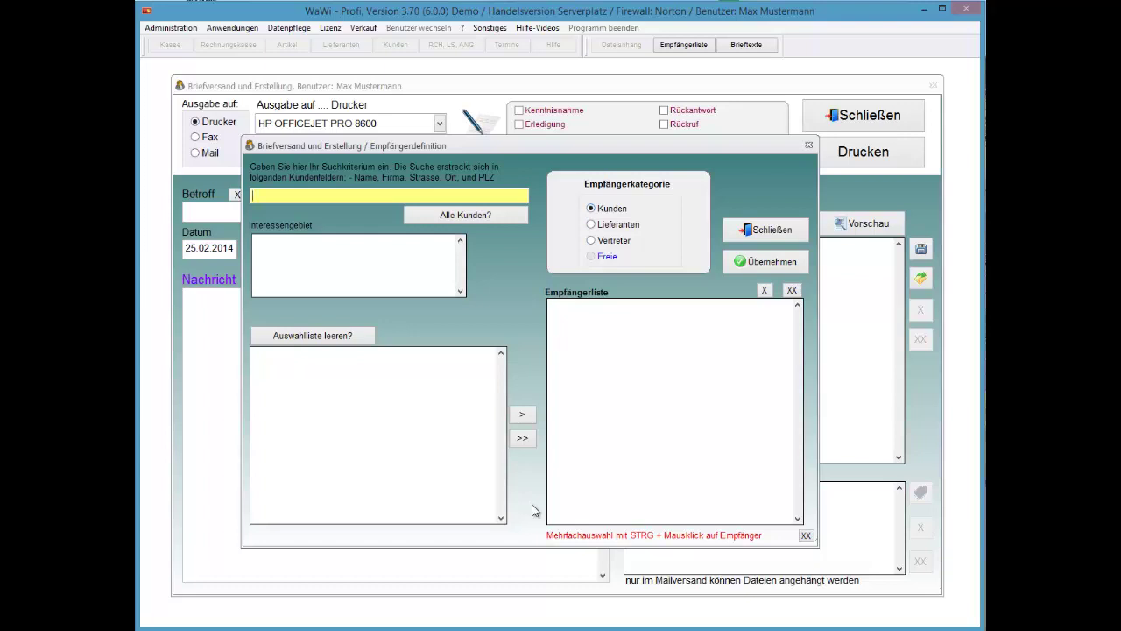
pyautogui.press('Tab')
pyautogui.press('Return')
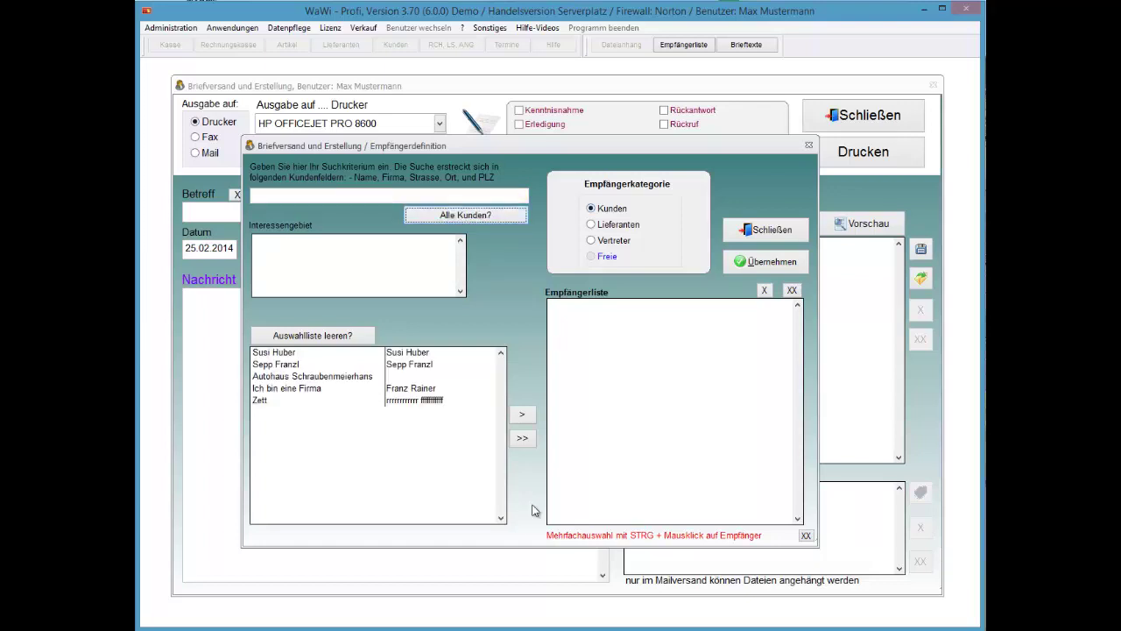
# Add the customer "Ich bin eine Firma" to the recipient list
pyautogui.press('Tab')
pyautogui.press('Up')
pyautogui.press('Up')
pyautogui.press('Up')
pyautogui.press('Up')
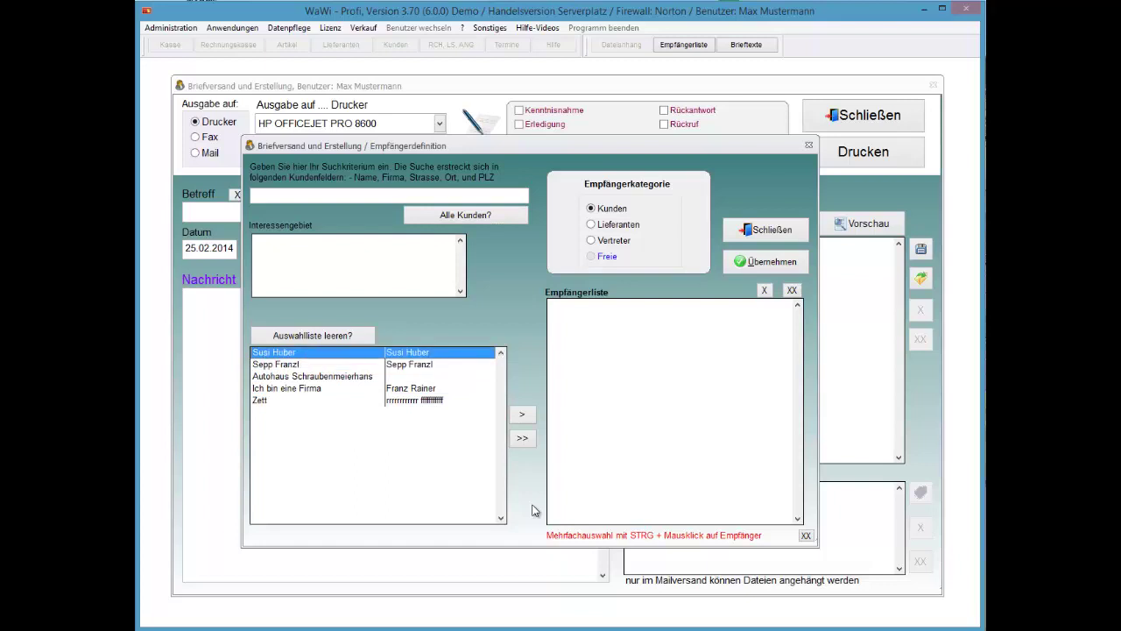
pyautogui.press('Down')
pyautogui.press('Down')
pyautogui.press('Down')
pyautogui.press('Return')
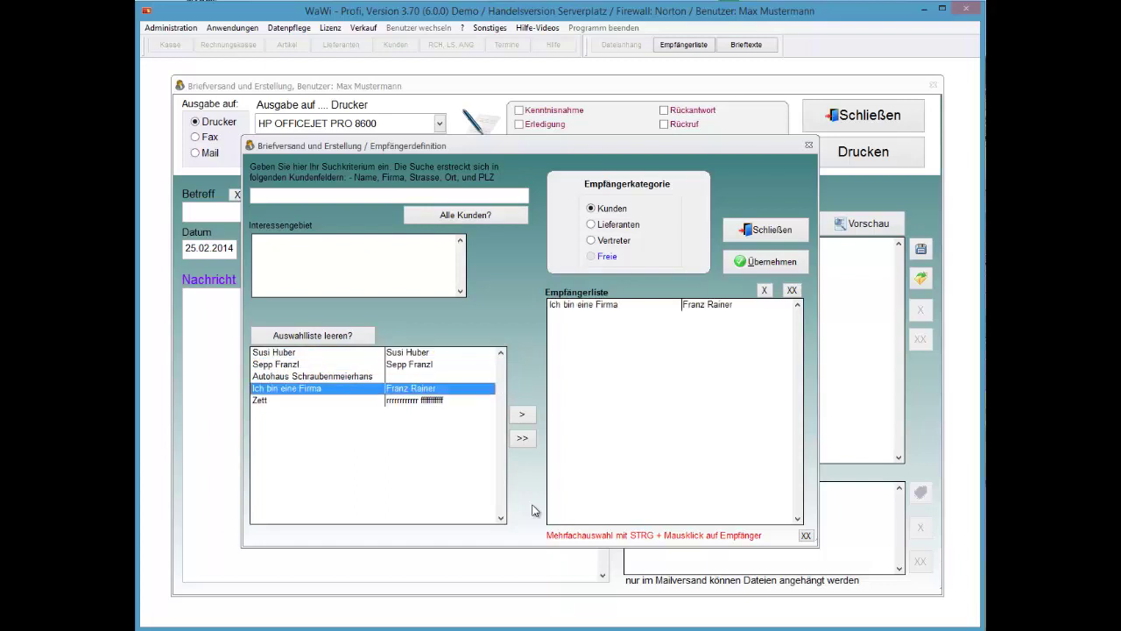
# Add the second listed customer to the recipient list, plus all remaining customers
pyautogui.press('Up')
pyautogui.press('Up')
pyautogui.press('Return')
pyautogui.press('Tab')
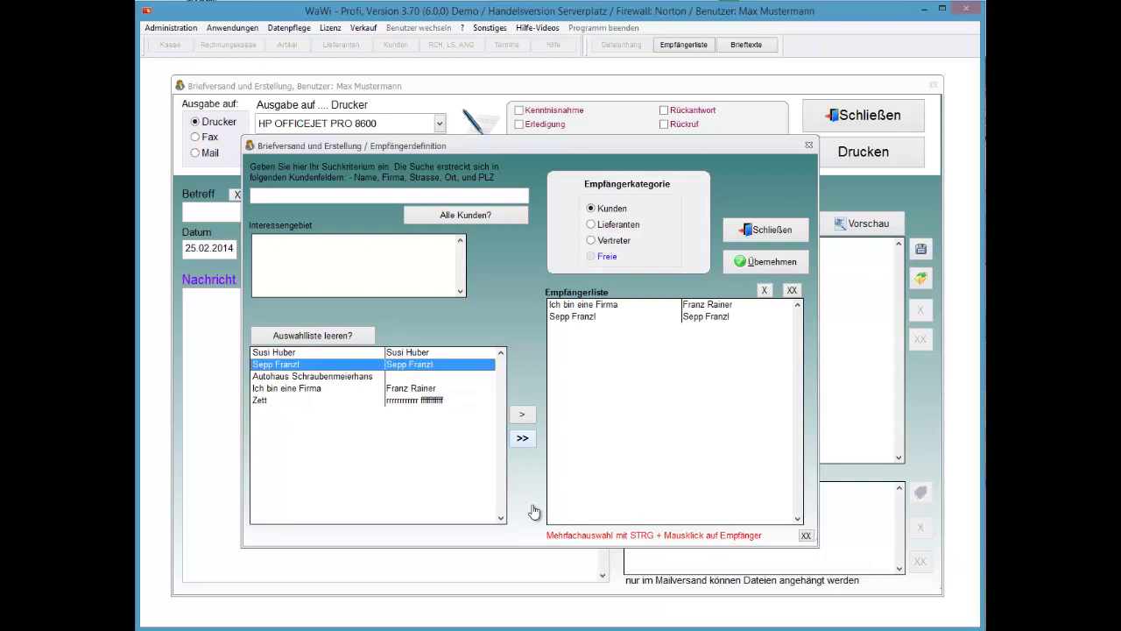
pyautogui.press('space')
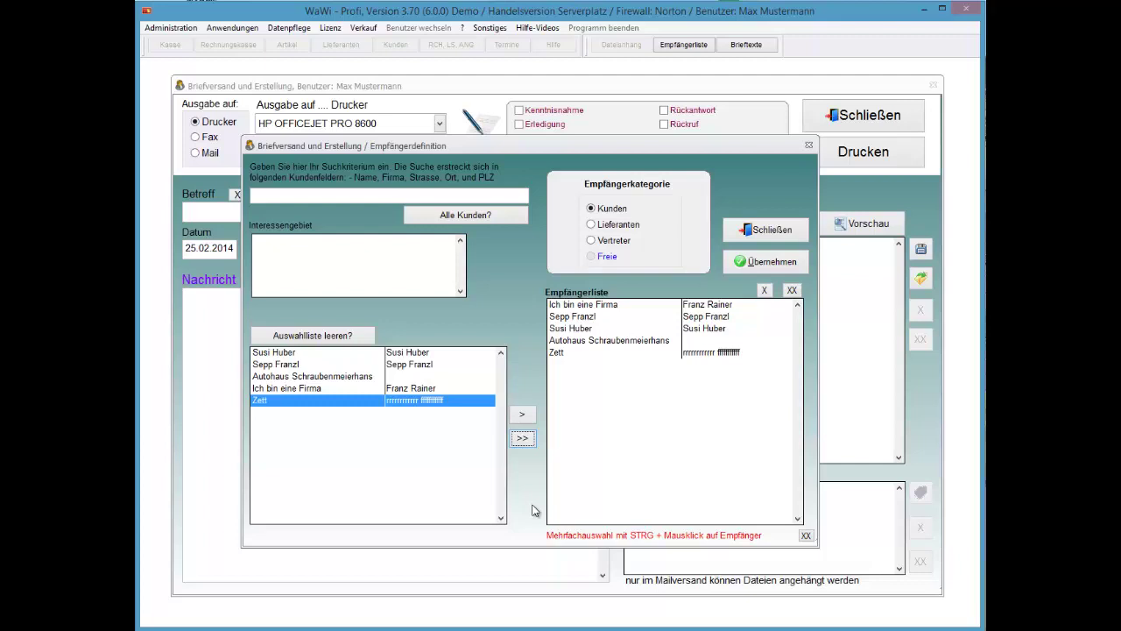
# Change the recipient category to Lieferanten and add all suppliers to the recipient list
pyautogui.press('Down')
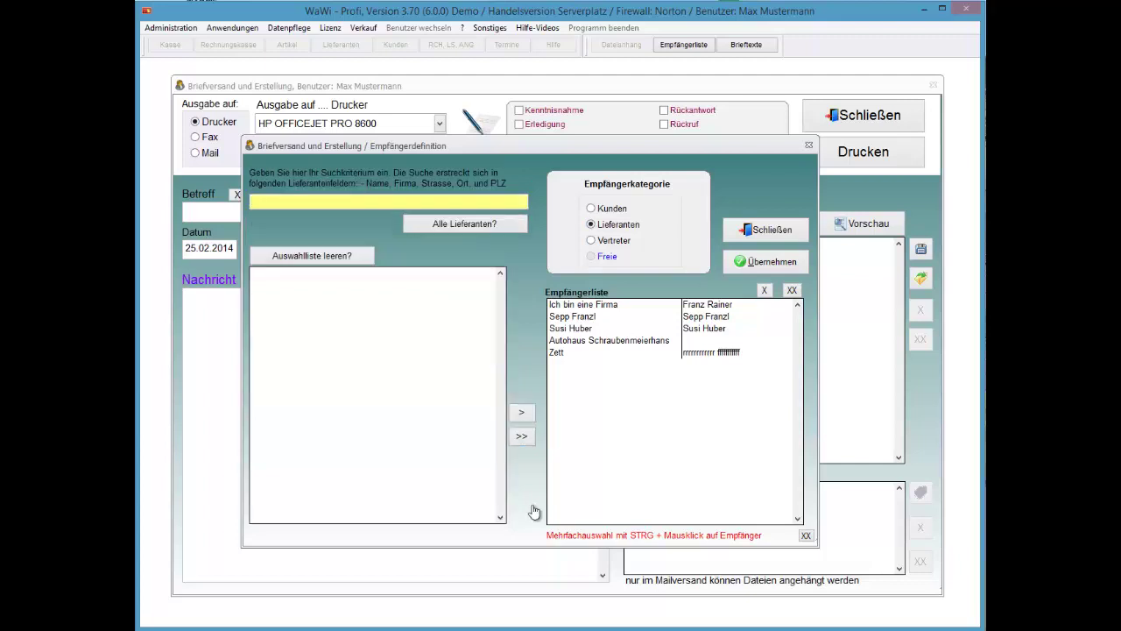
pyautogui.press('Tab')
pyautogui.press('Return')
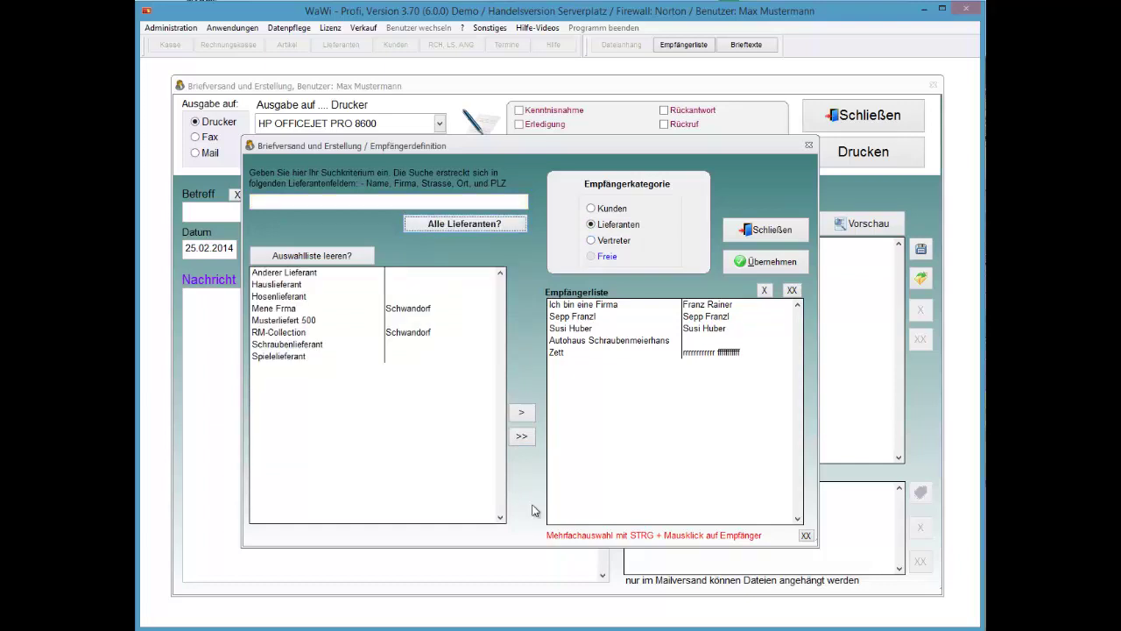
pyautogui.press('Tab')
pyautogui.press('Tab')
pyautogui.press('Tab')
pyautogui.press('Tab')
pyautogui.press('Return')
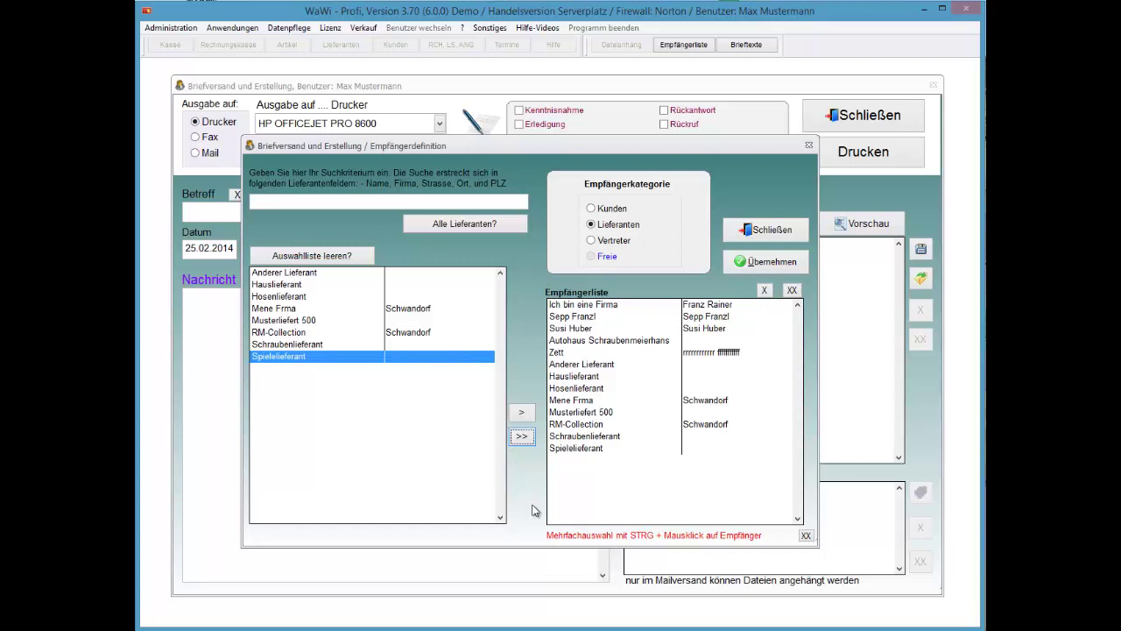
# Remove RM-Collection from the recipient list and add it back from the suppliers
pyautogui.press('Tab')
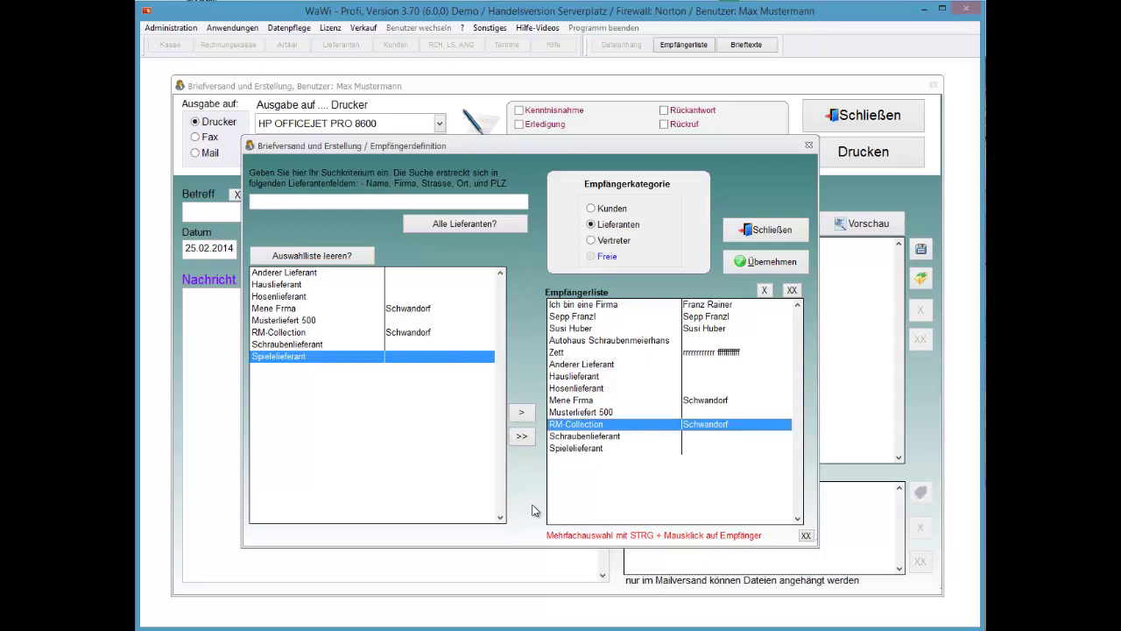
pyautogui.press('Delete')
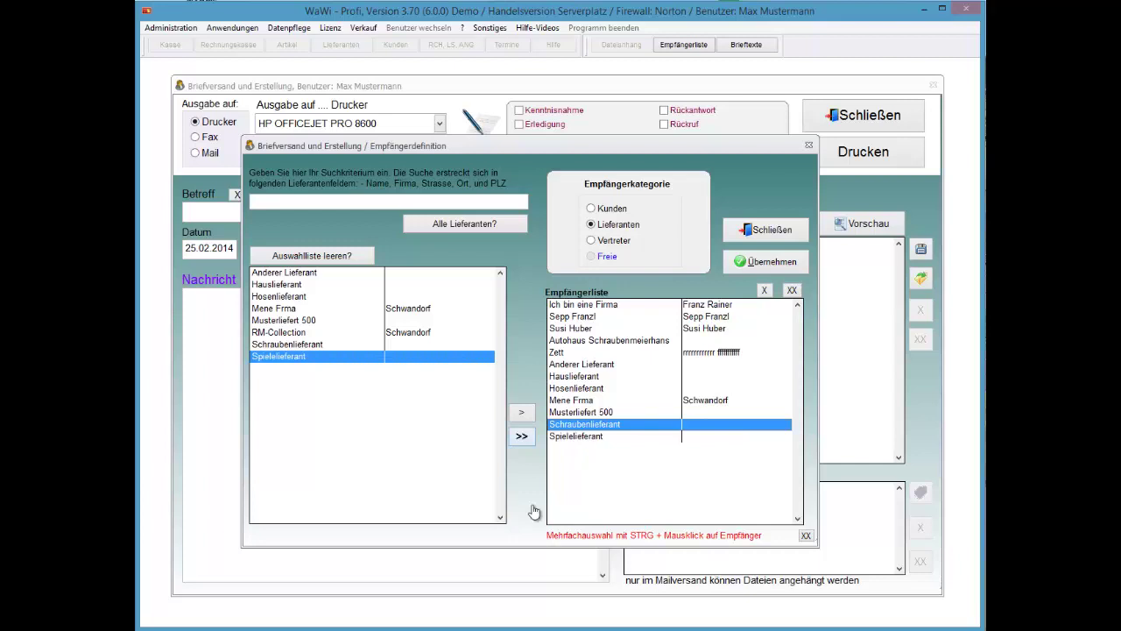
pyautogui.press('space')
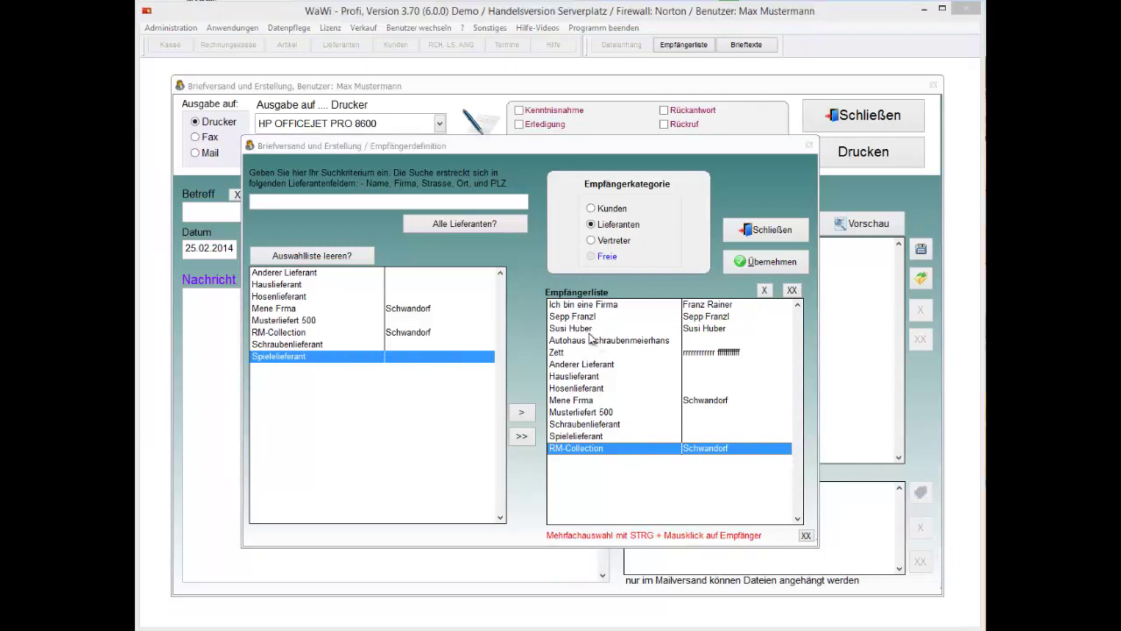
# Remove the third listed recipient, Hosenlieferant and Schraubenlieferant together from the recipient list
pyautogui.click(584, 389)
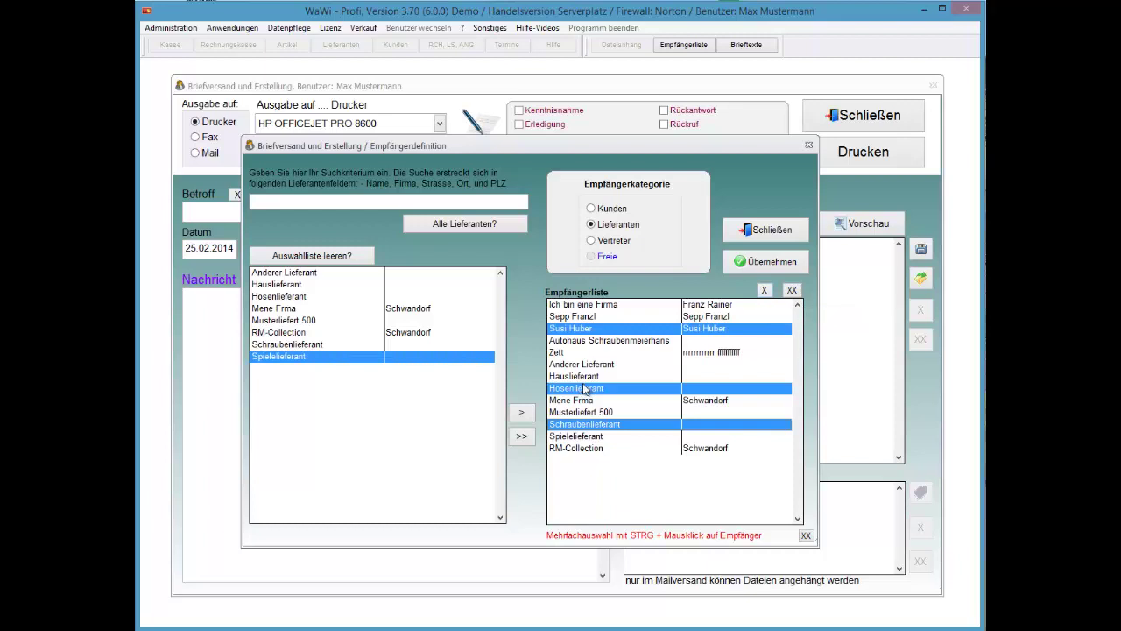
pyautogui.press('Delete')
pyautogui.press('Return')
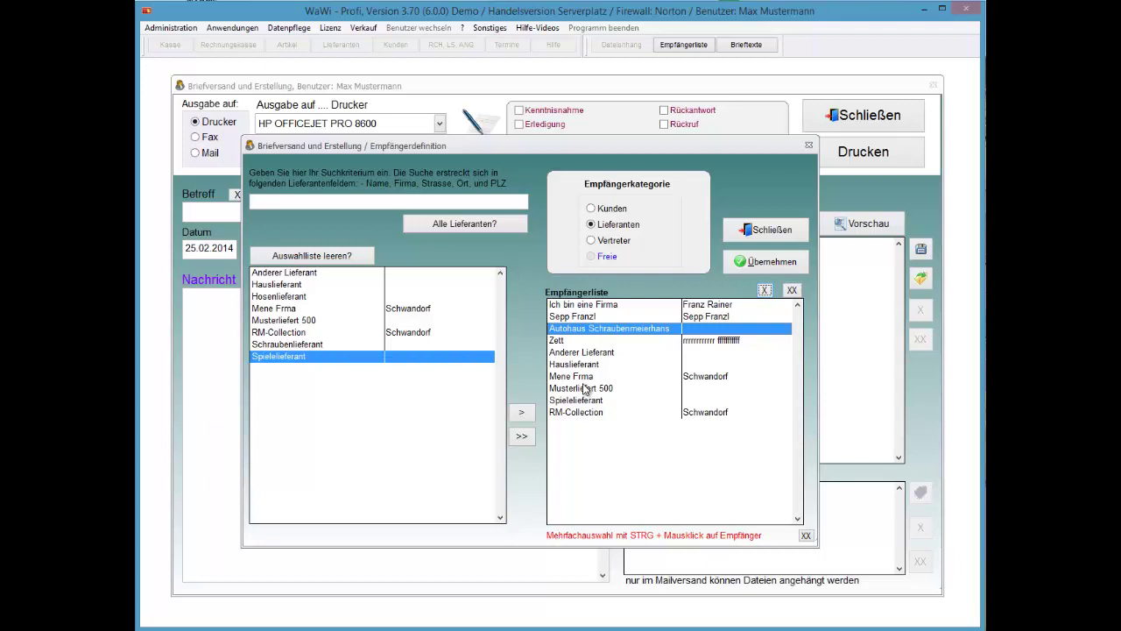
# Restore the removed recipients by adding all suppliers and all customers to the recipient list again
pyautogui.press('Return')
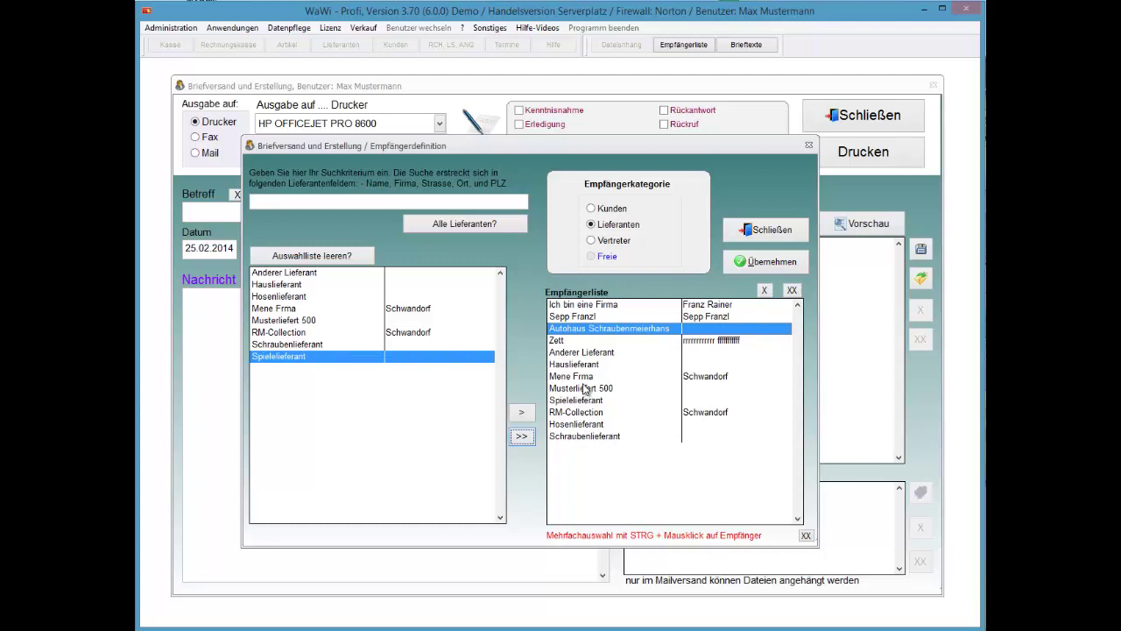
pyautogui.press('Up')
pyautogui.press('Tab')
pyautogui.press('Return')
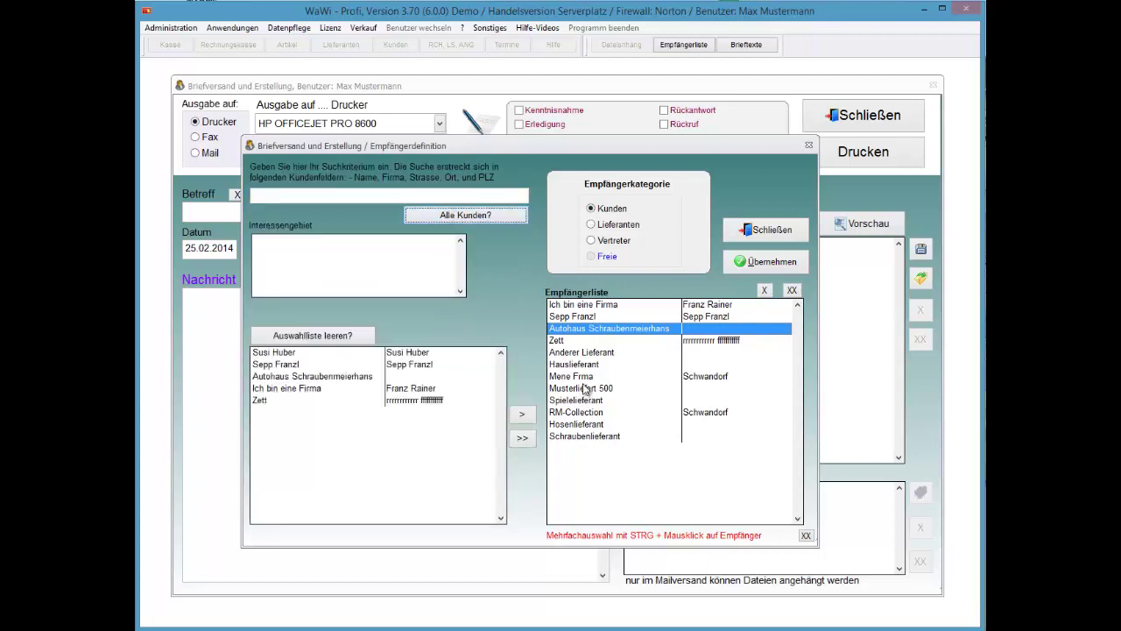
pyautogui.press('Tab')
pyautogui.press('space')
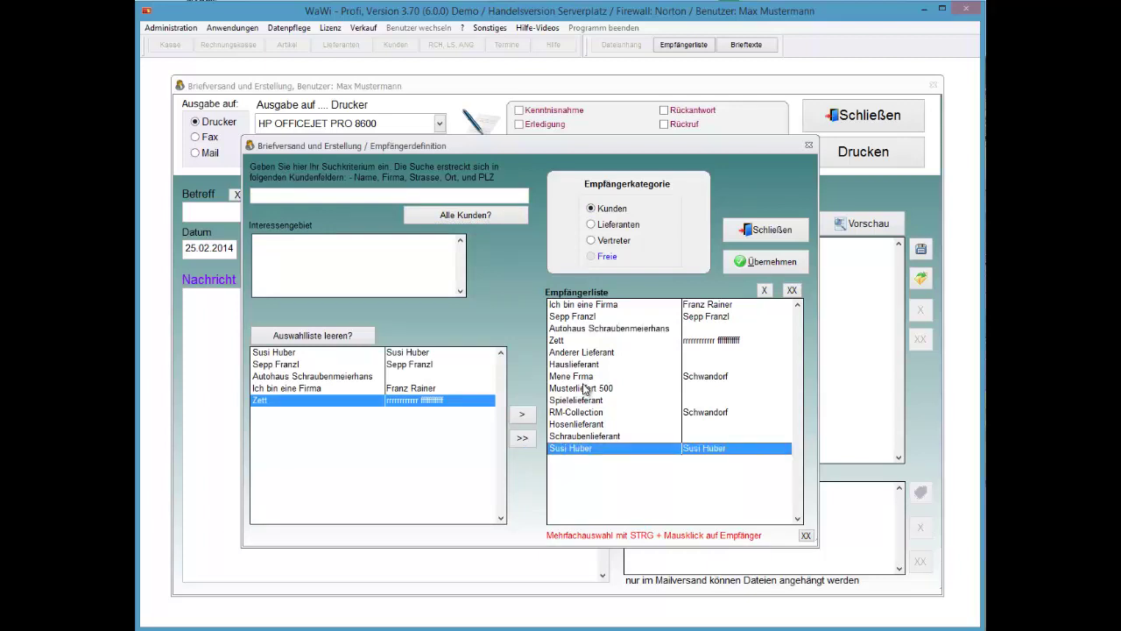
# Apply the recipients to the letter and remove the two private customers listed just before Schraubenlieferant
pyautogui.press('Tab')
pyautogui.scroll(4, 583, 385)
pyautogui.scroll(-3, 583, 384)
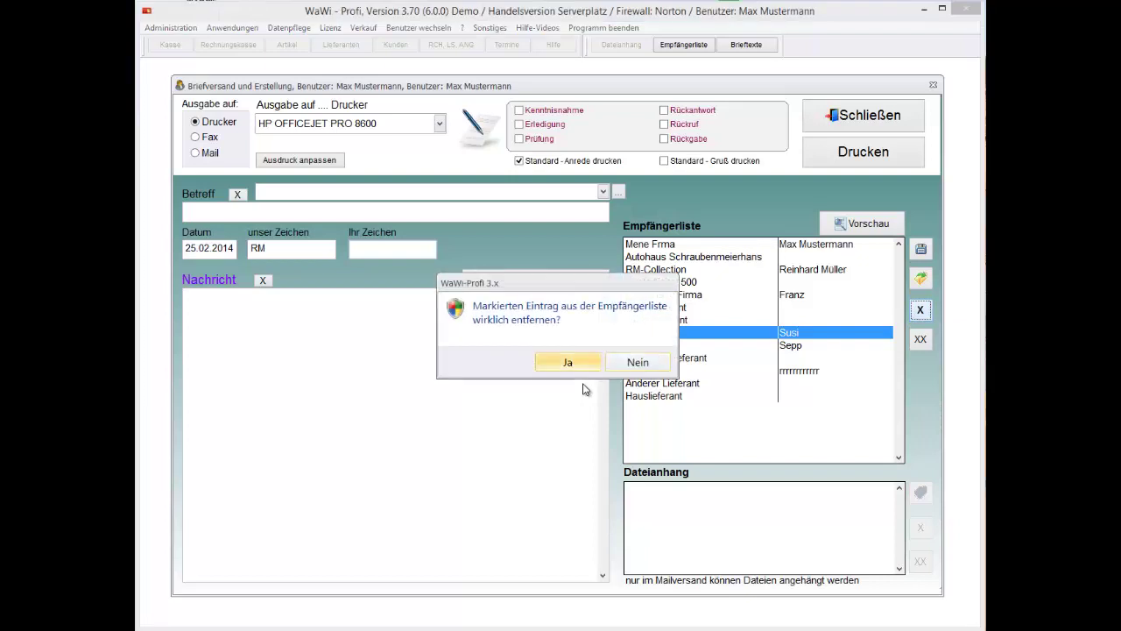
pyautogui.click(569, 363)
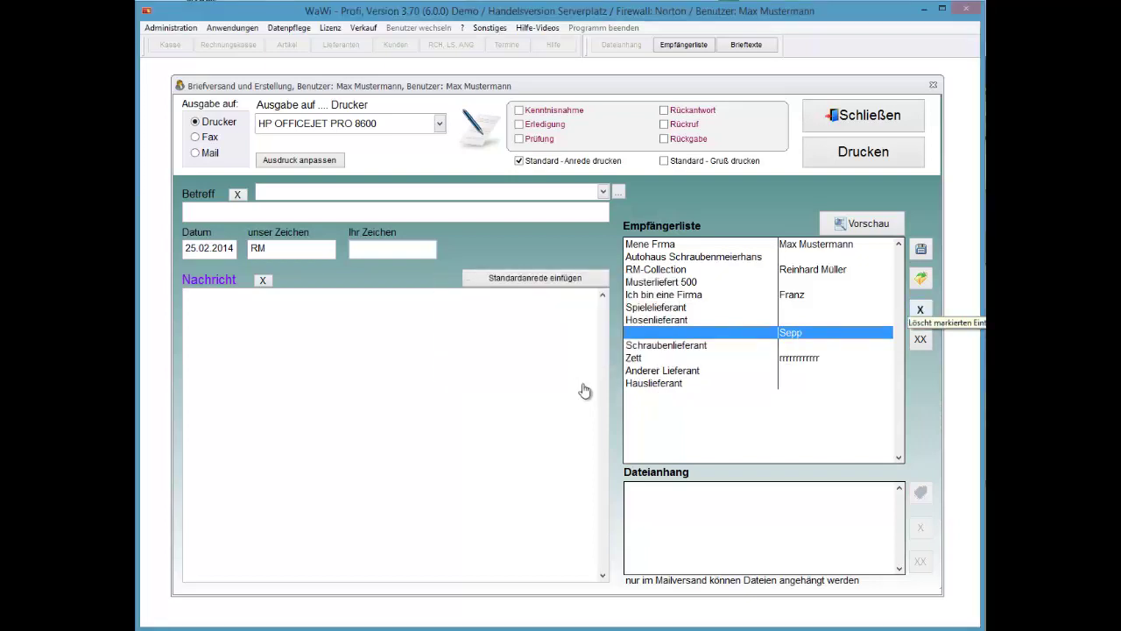
pyautogui.press('Left')
pyautogui.press('Return')
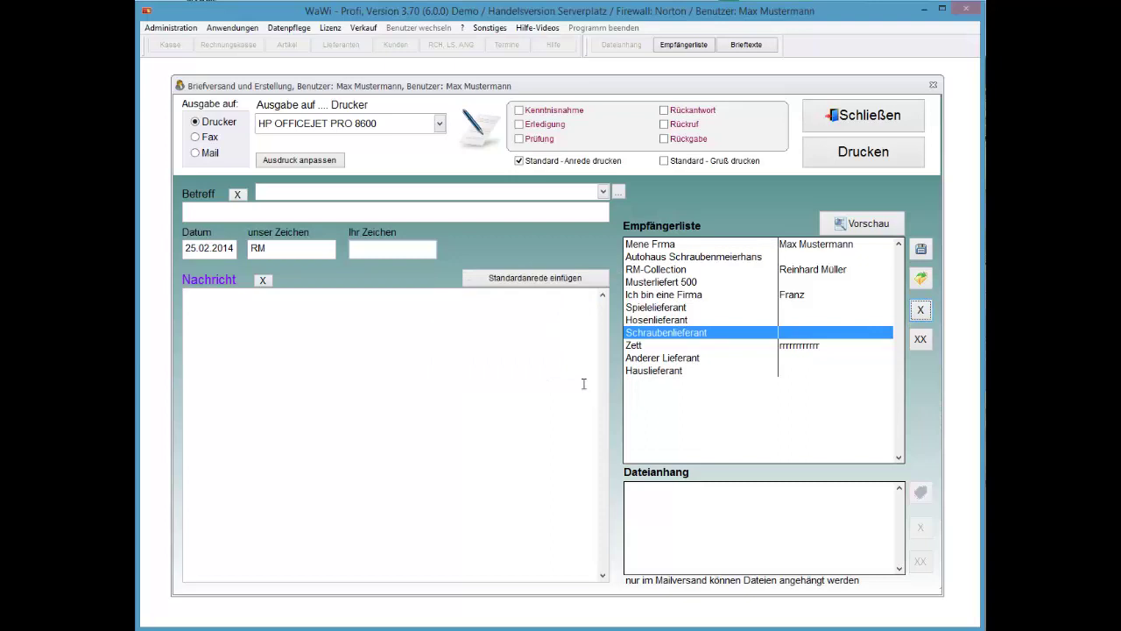
# Enter five lines of filler text in the message: "scYX", "Ü, cxYXCÄÖ;.CyC", "*YP,lcsaD", "*YXülxsXCD" and "YPLXCYD"
pyautogui.click(584, 384)
pyautogui.write('scYX')
pyautogui.press('Return')
pyautogui.write('Ü, cxYXCÄÖ;.CyC')
pyautogui.press('Return')
pyautogui.write('*YP,lcsaD')
pyautogui.press('Return')
pyautogui.write('*YXülxsXCD')
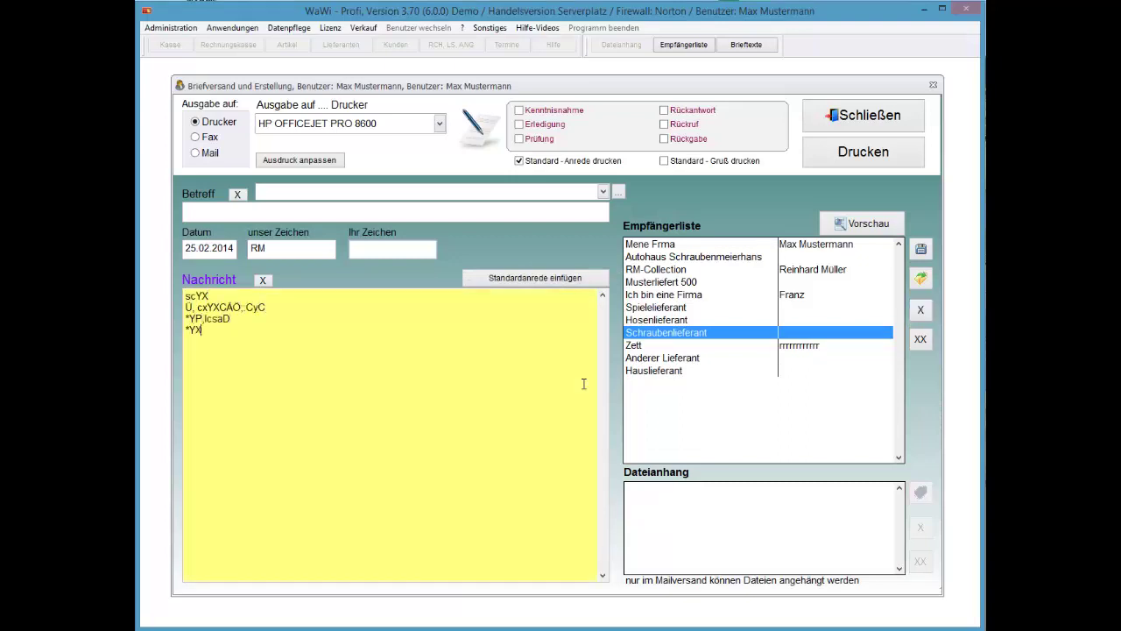
pyautogui.press('Return')
pyautogui.write('YPLXCYD')
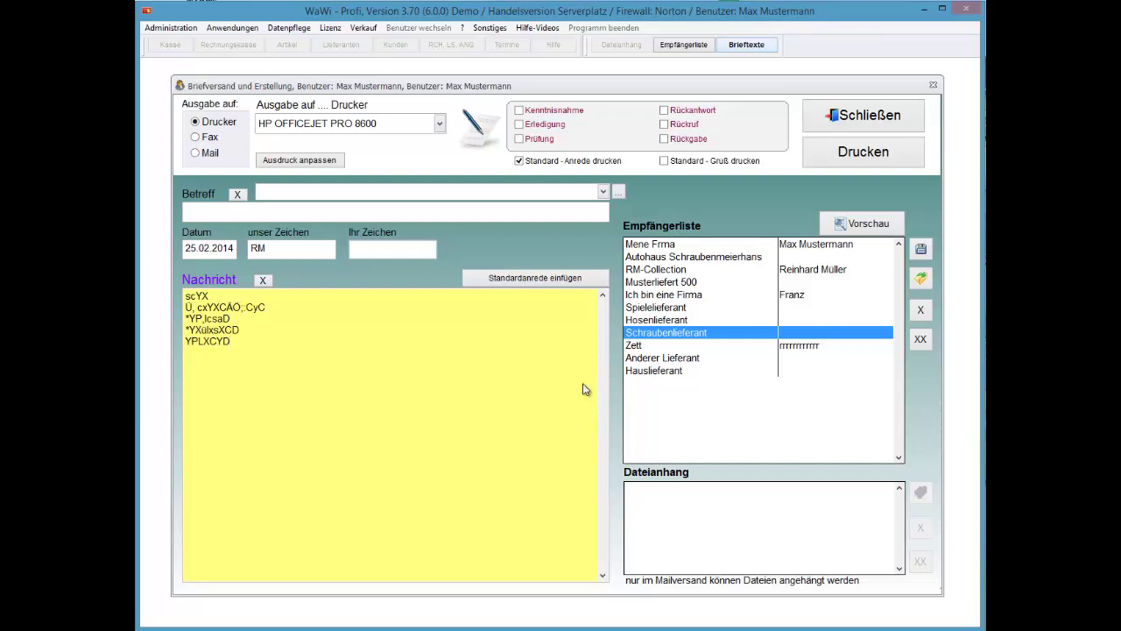
# Open the letter text blocks and examine "1 - Zahlungsbemerkung" and "2 - Versand nach Zahlungseingang"
pyautogui.doubleClick(584, 383)
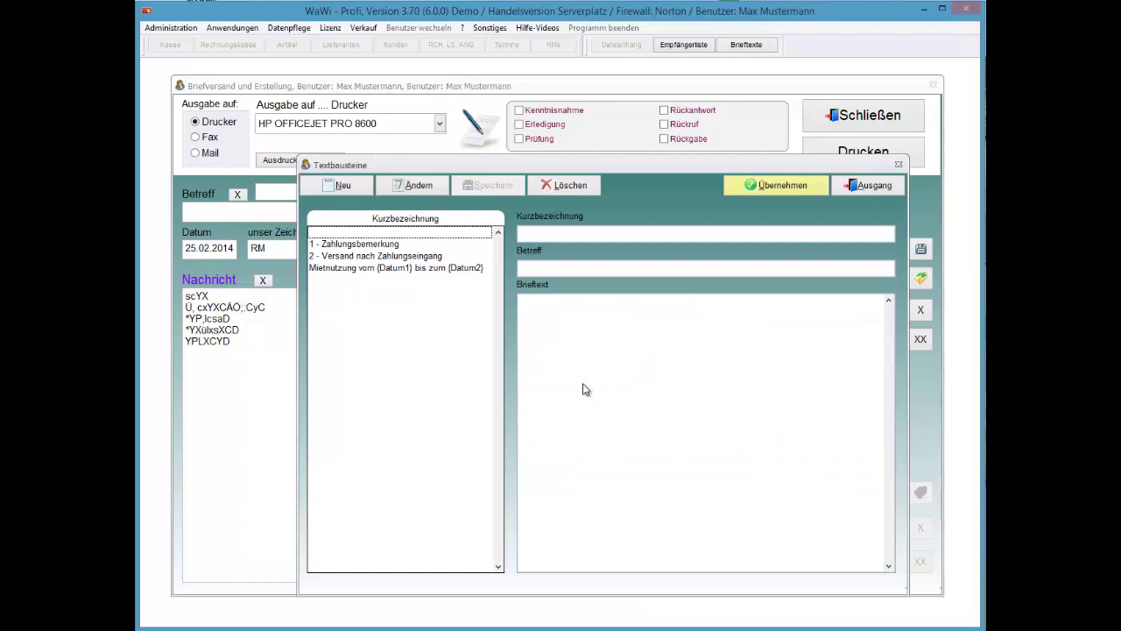
pyautogui.press('Down')
pyautogui.press('Down')
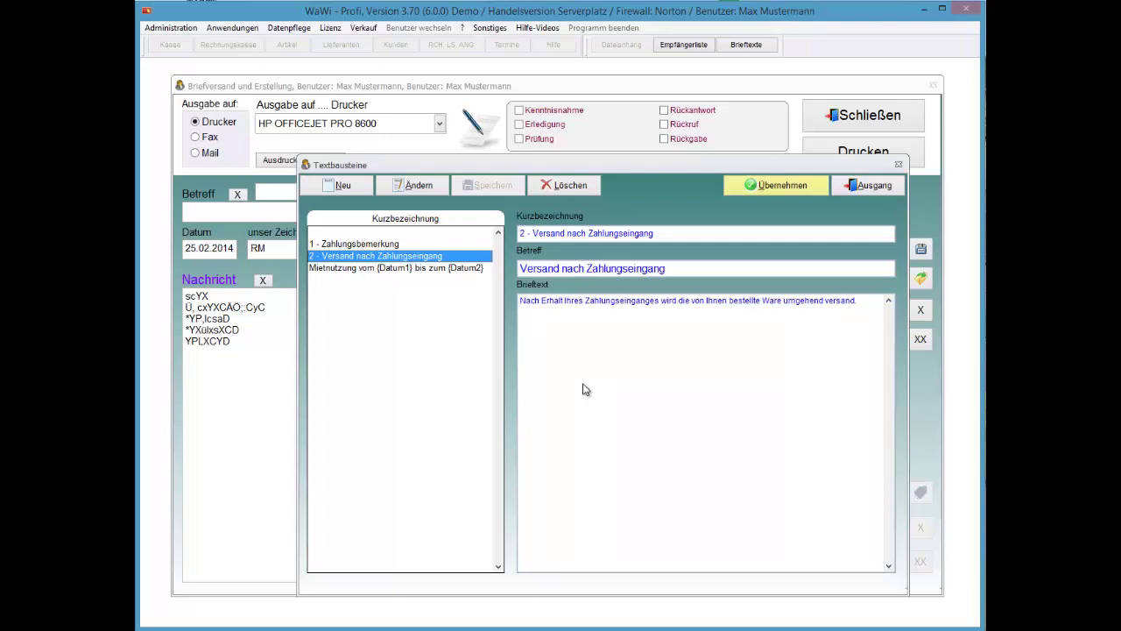
pyautogui.press('Up')
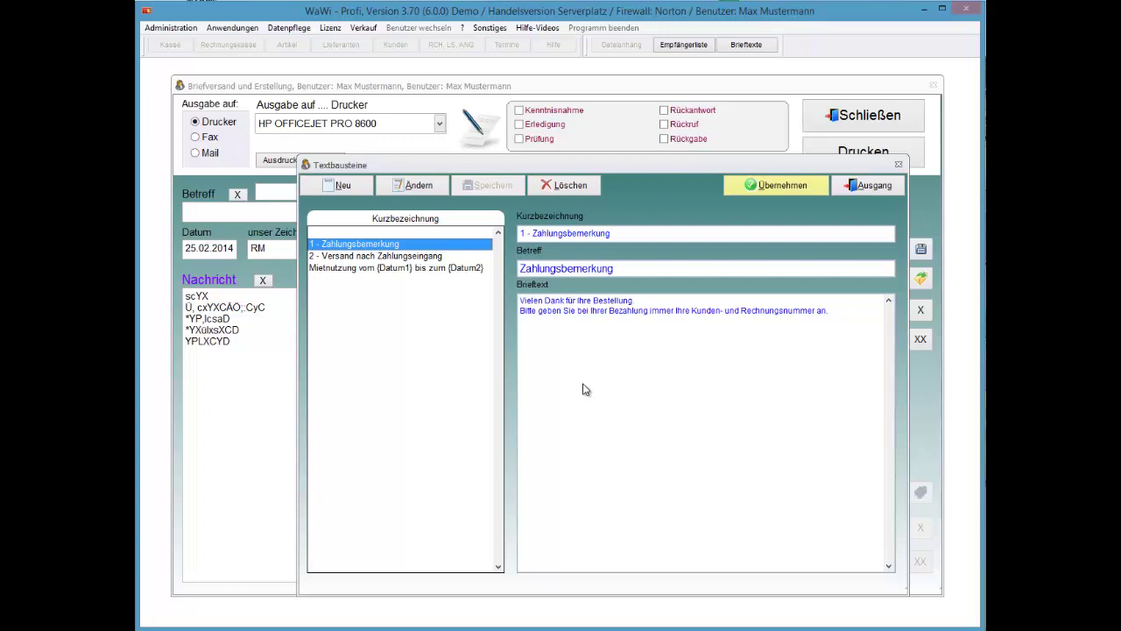
pyautogui.press('Down')
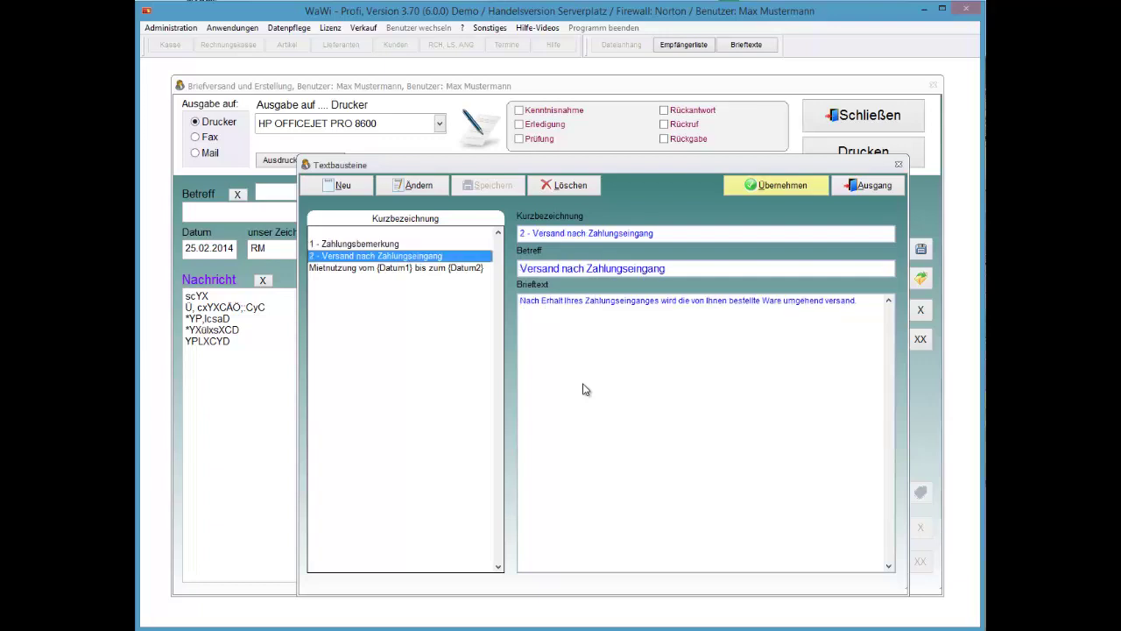
pyautogui.press('Up')
pyautogui.press('Down')
# Append the text blocks "1 - Zahlungsbemerkung" and "2 - Versand nach Zahlungseingang" to the existing message text
pyautogui.press('Up')
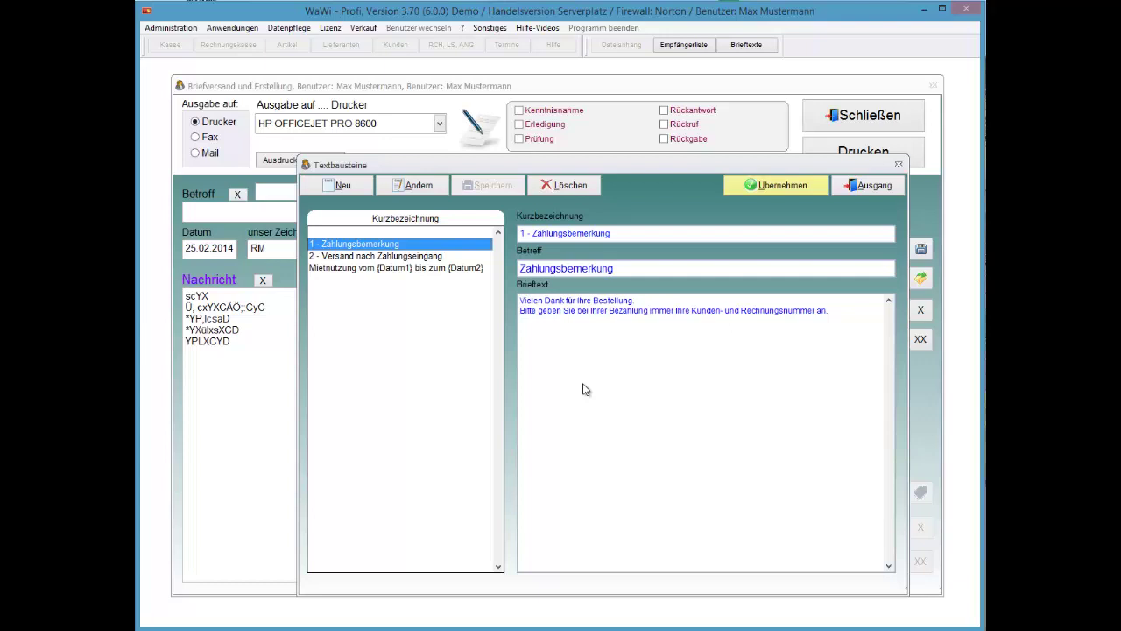
pyautogui.hotkey('shift', 'Down')
pyautogui.hotkey('shift', 'Down')
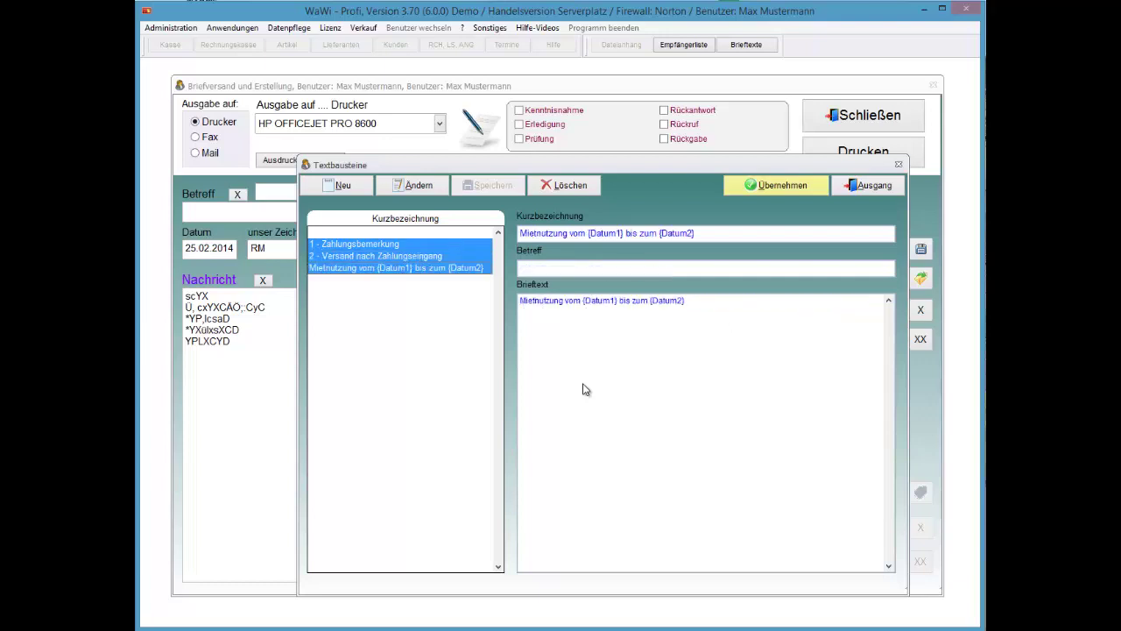
pyautogui.hotkey('ctrl', 'space')
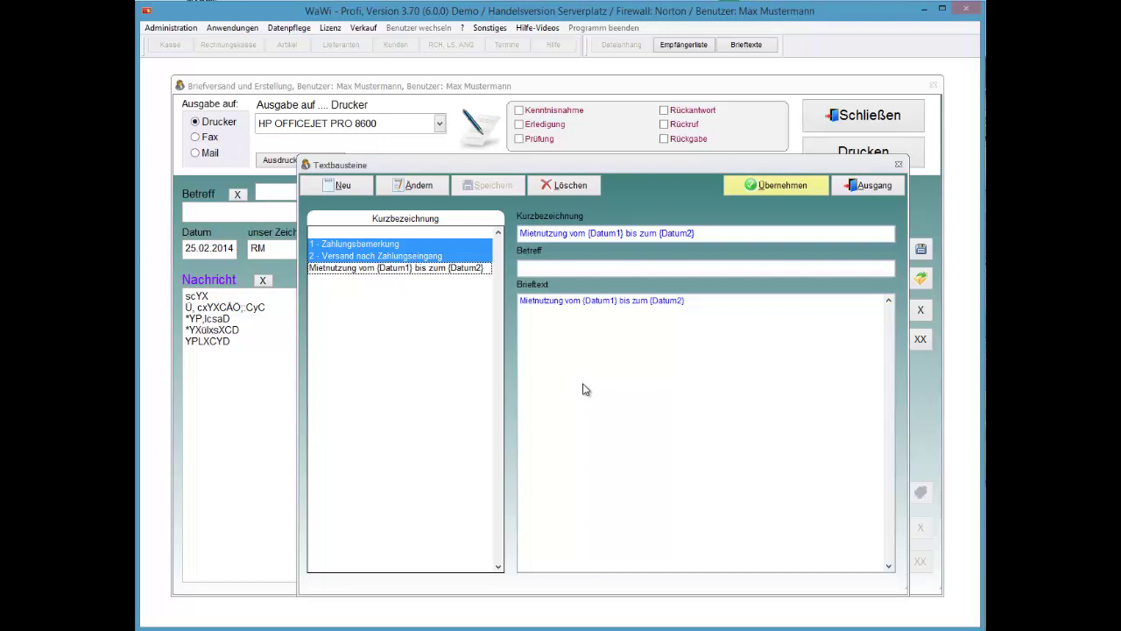
pyautogui.press('alt+ü')
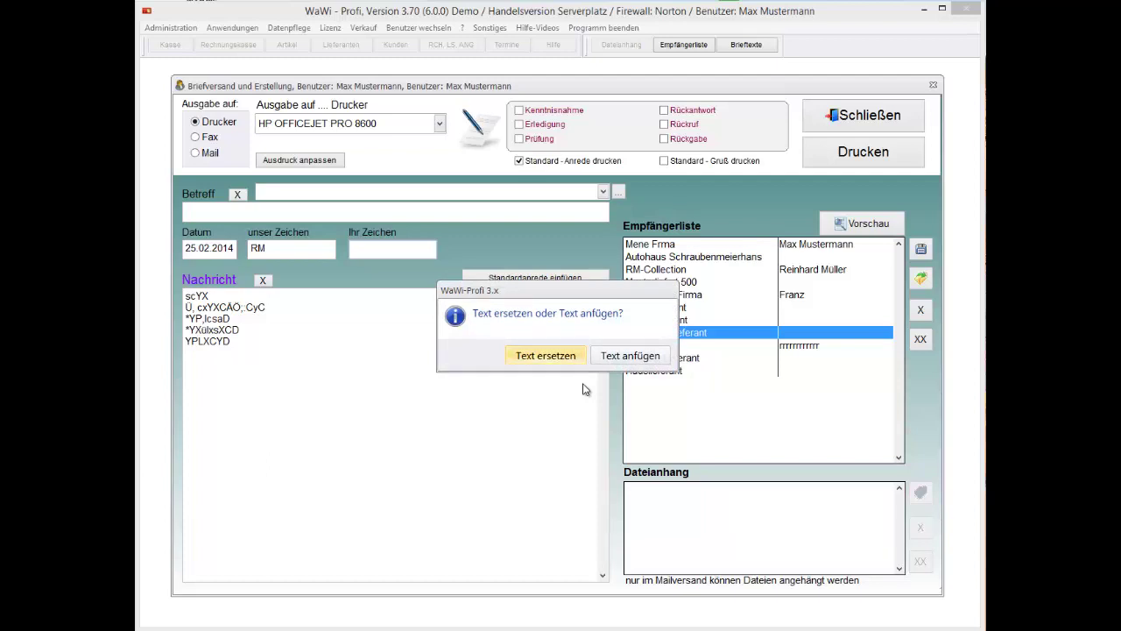
pyautogui.press('Tab')
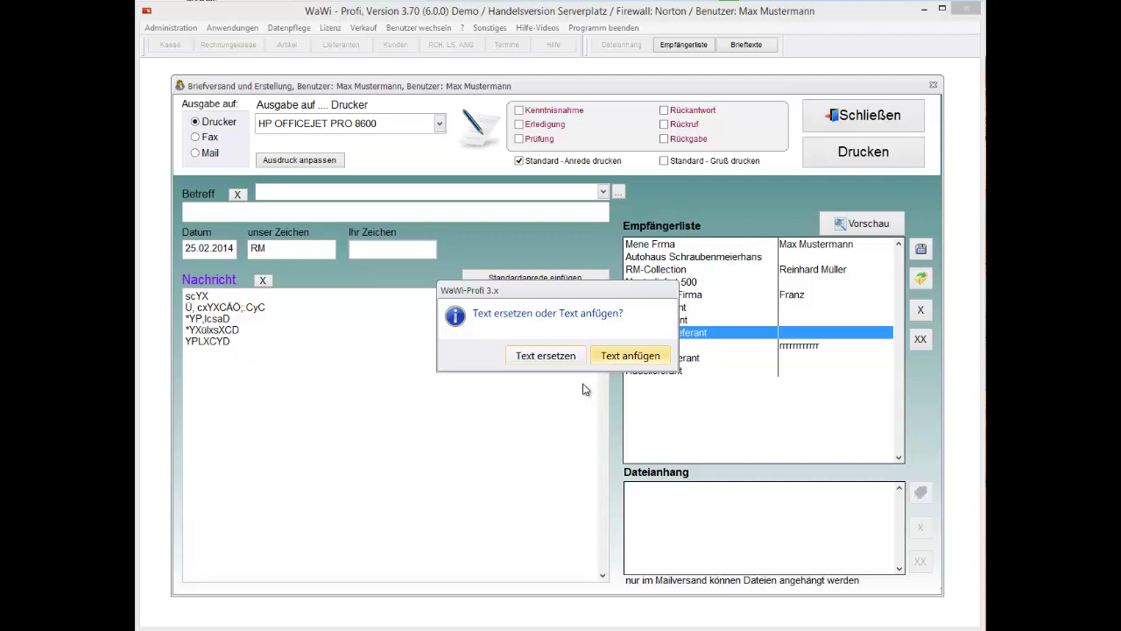
pyautogui.press('Return')
# Delete the filler text in front of "Vielen Dank für Ihre Bestellung." in the message
pyautogui.press('Return')
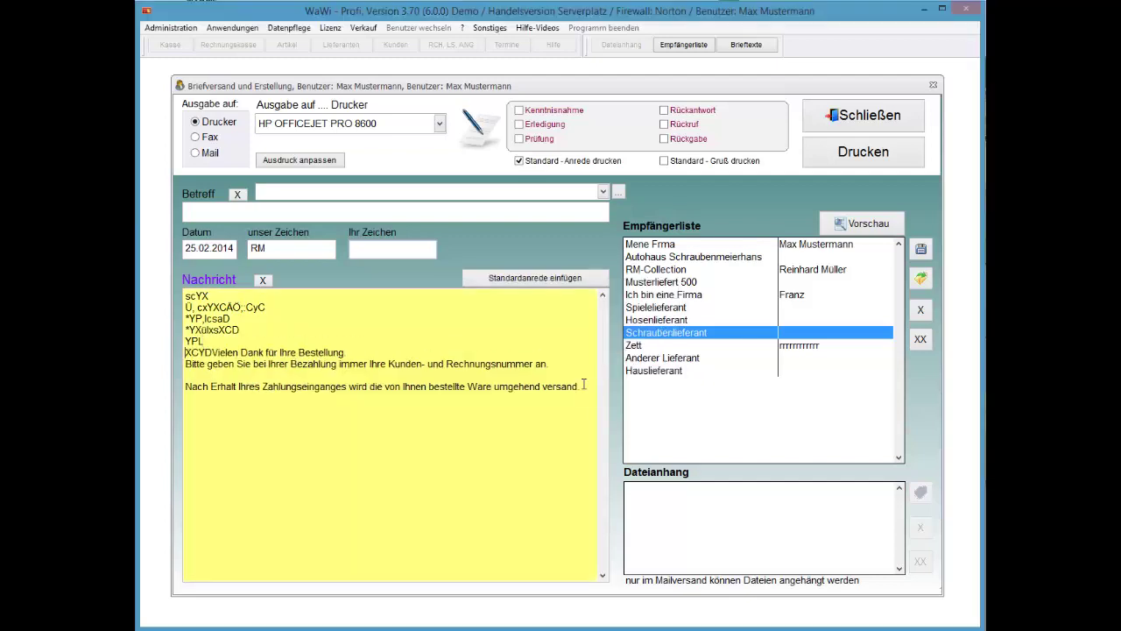
pyautogui.hotkey('shift', 'Home')
pyautogui.hotkey('shift', 'ctrl', 'Home')
pyautogui.press('Delete')
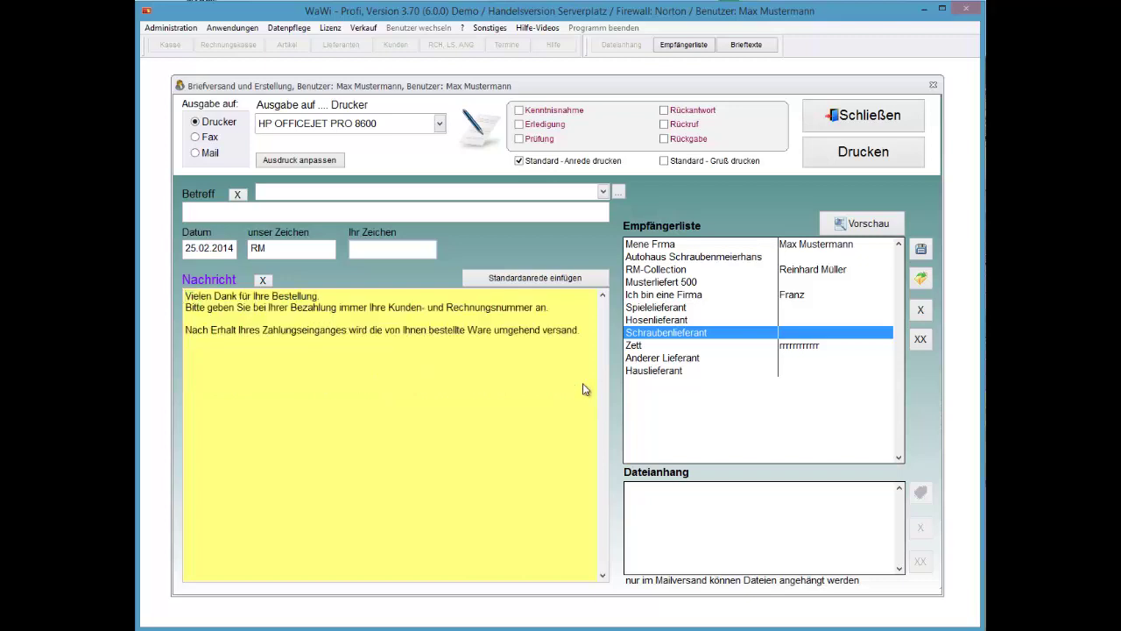
# Insert a blank line above the message text and another between its first and second sentences
pyautogui.press('Return')
pyautogui.press('Down')
pyautogui.press('Return')
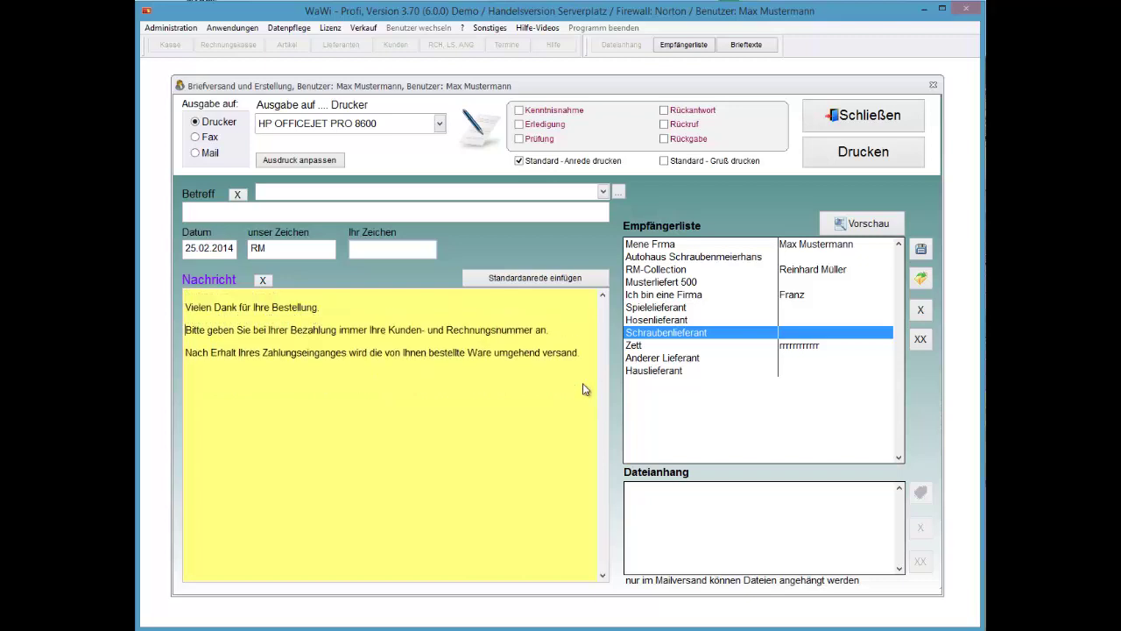
# Delete the blank line between "Vielen Dank für Ihre Bestellung." and the payment sentence in the message
pyautogui.press('Up')
pyautogui.press('Delete')
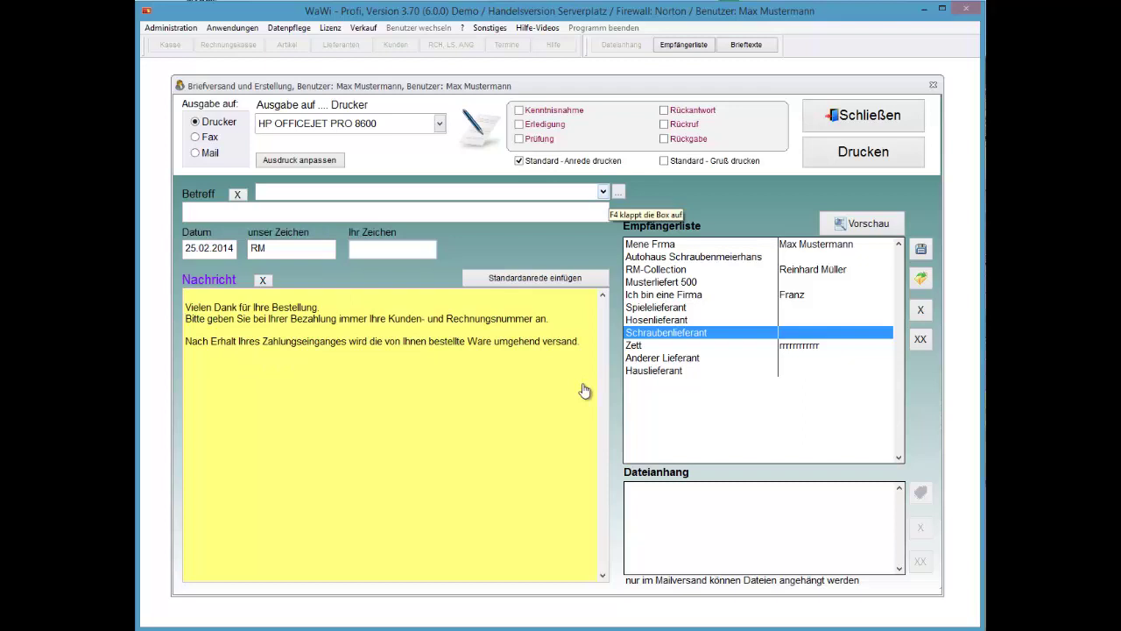
# Define the standard subject lines "test", "tesr5" and "dsäö<dkyx<" for letters and save them
pyautogui.press('F4')
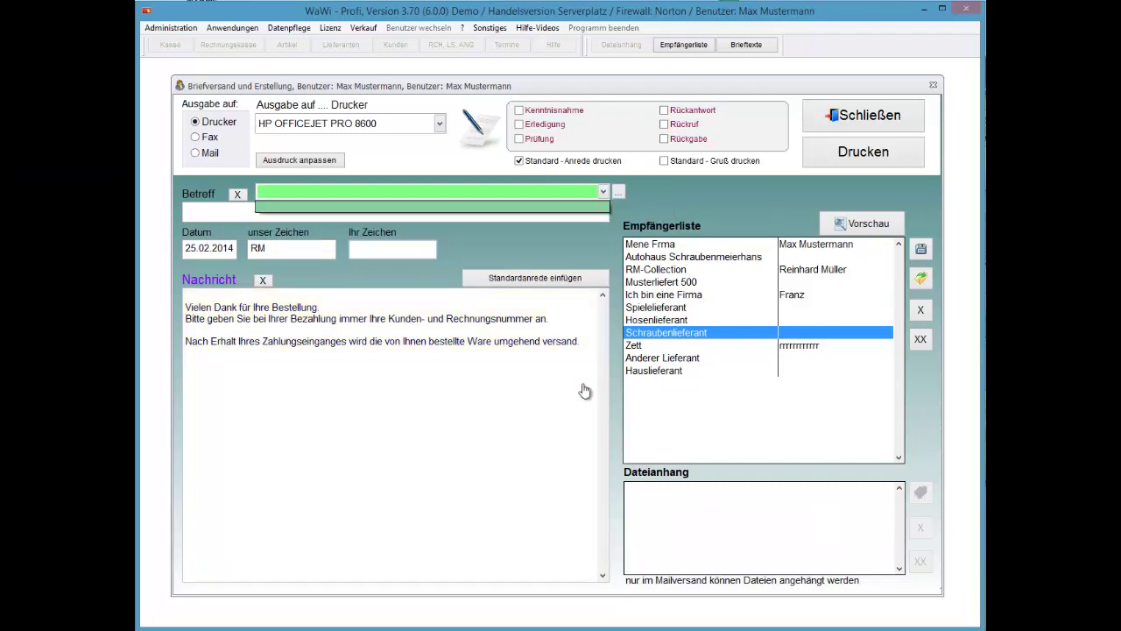
pyautogui.press('Return')
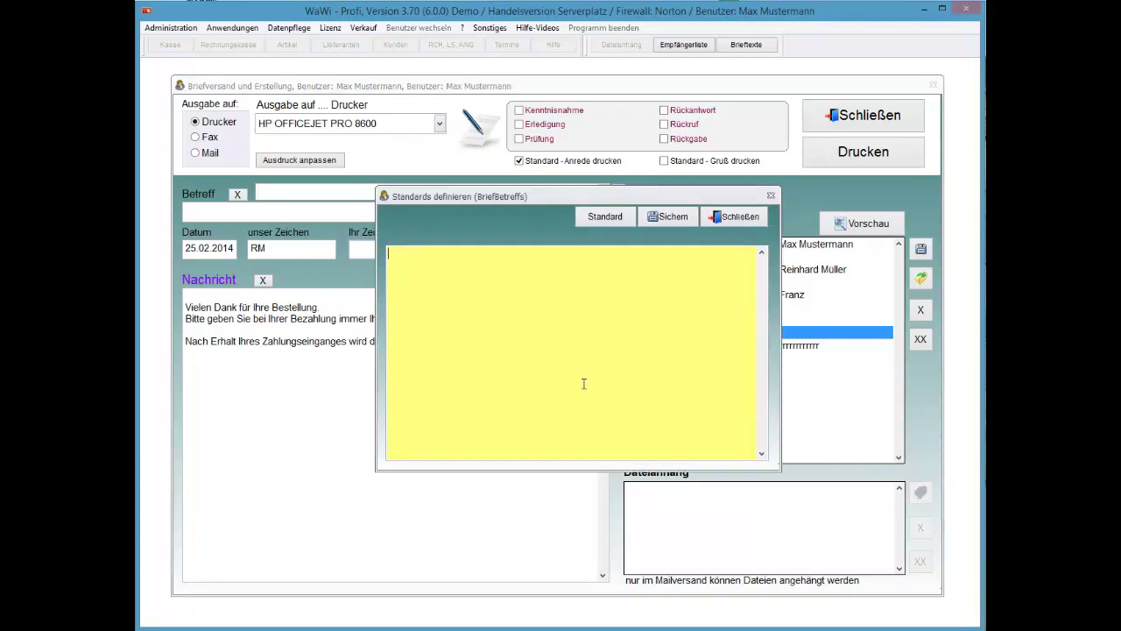
pyautogui.write('test')
pyautogui.press('Return')
pyautogui.write('test tesr5 dsäö<dkyx<')
pyautogui.press('Up')
pyautogui.press('Up')
pyautogui.press('Up')
pyautogui.press('Return')
pyautogui.hotkey('ctrl', 's')
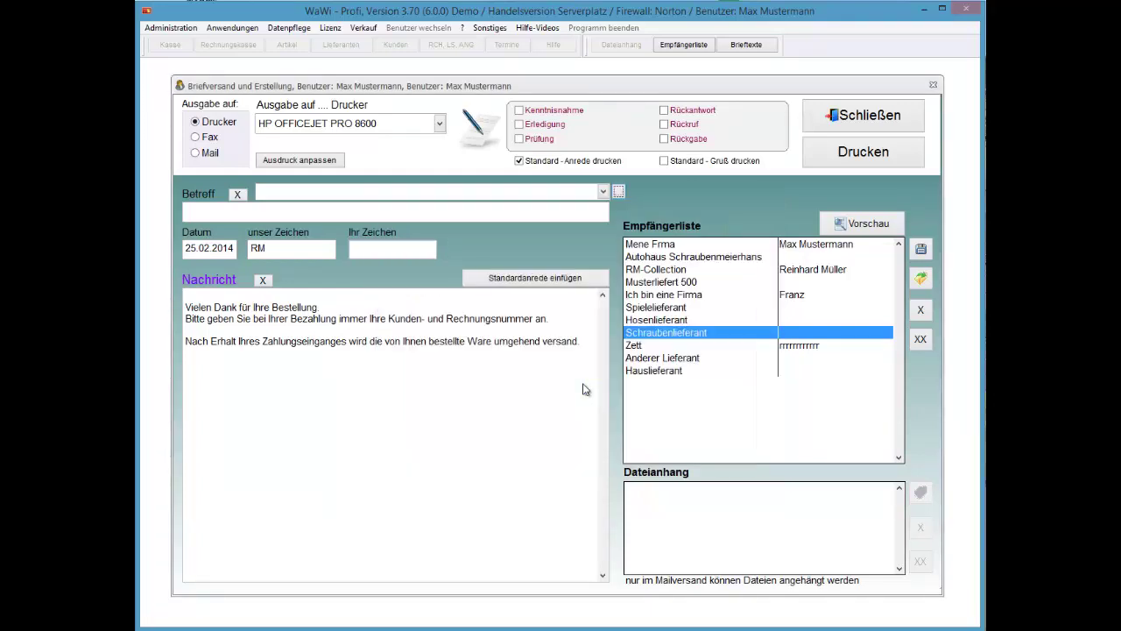
# Choose the standard subject "dsäö<dkyx<" and overwrite the letter's subject text with "sycxkyxcyxöljcyx<c.yx"
pyautogui.hotkey('alt', 'Down')
pyautogui.press('Down')
pyautogui.press('Down')
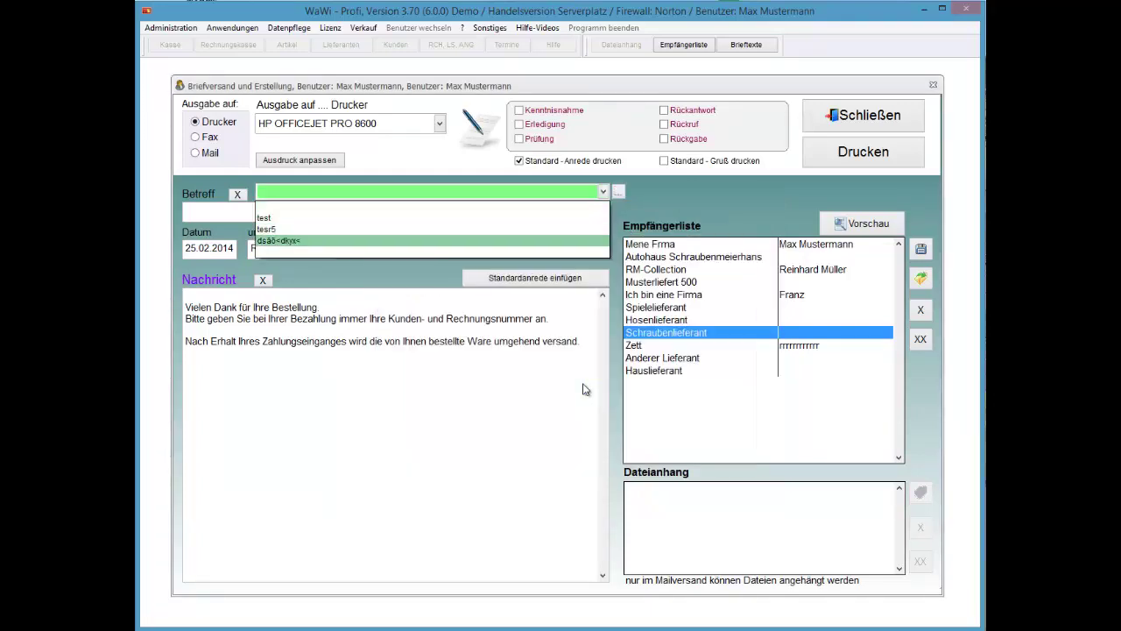
pyautogui.press('Return')
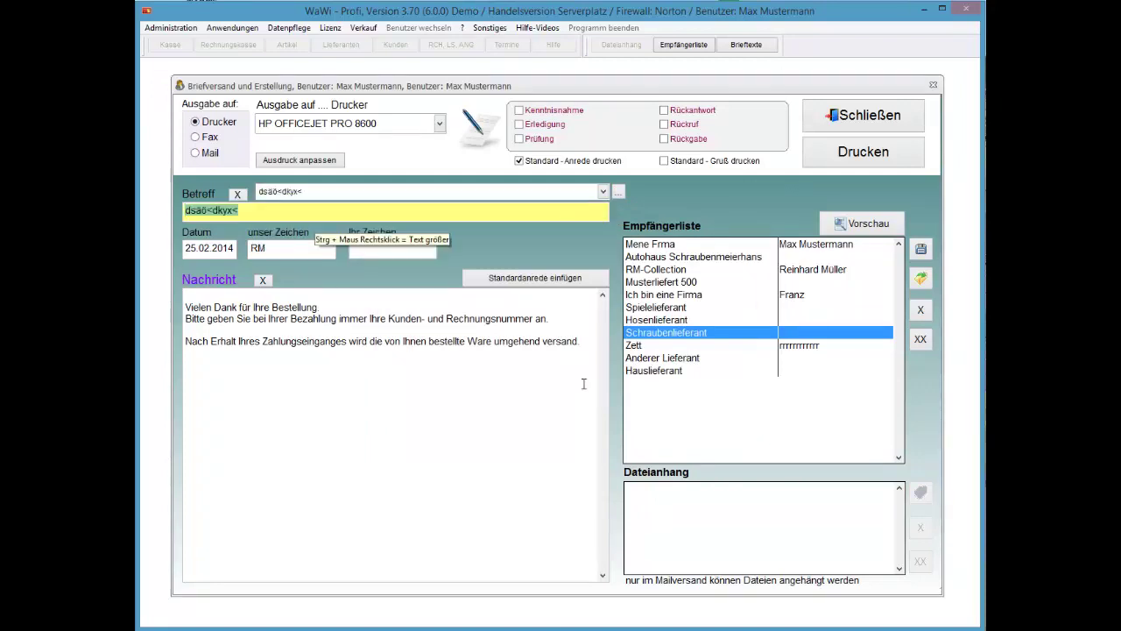
pyautogui.write('sycxkyxcyxöljcyx<c.yx')
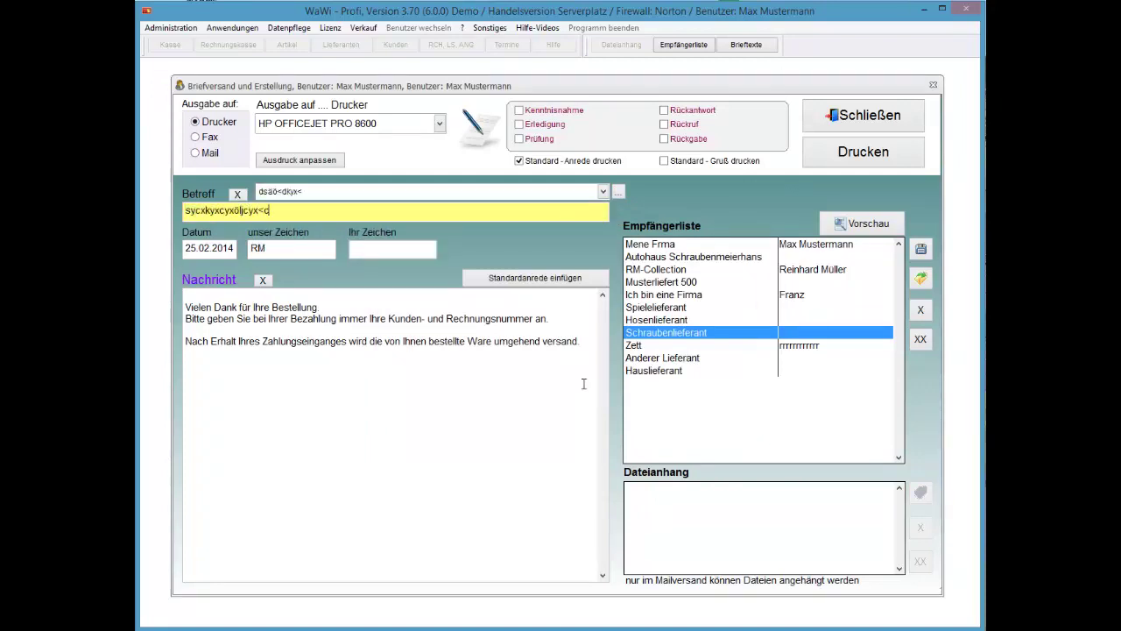
pyautogui.press('Tab')
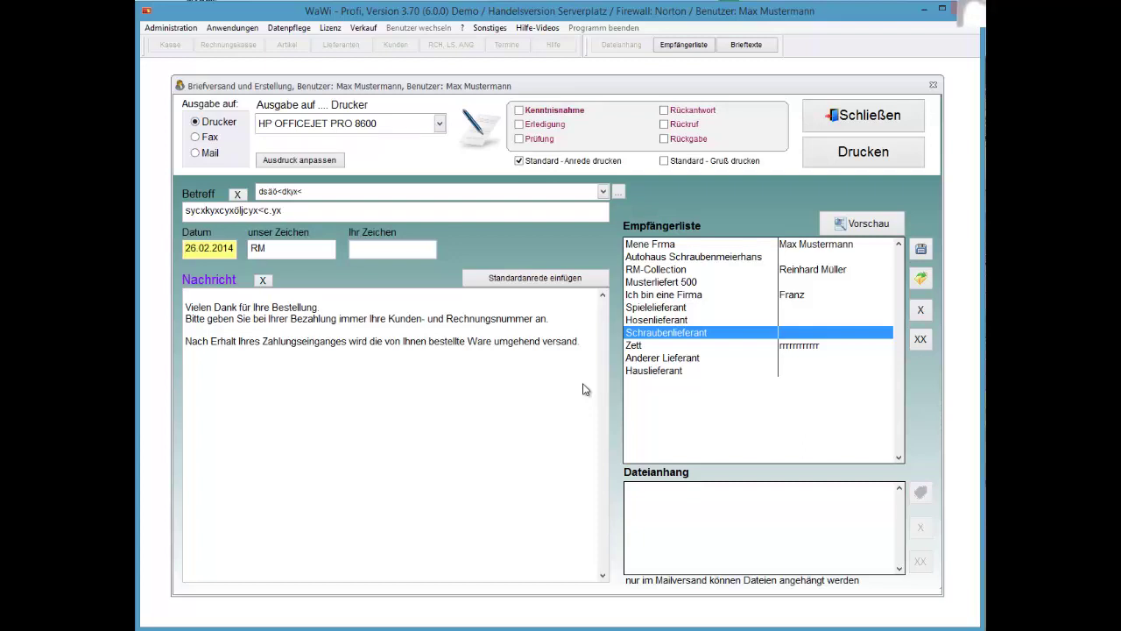
# Enable the Prüfung, Erledigung and Kenntnisnahme remarks and the printing of the standard closing for the letter
pyautogui.click(520, 138)
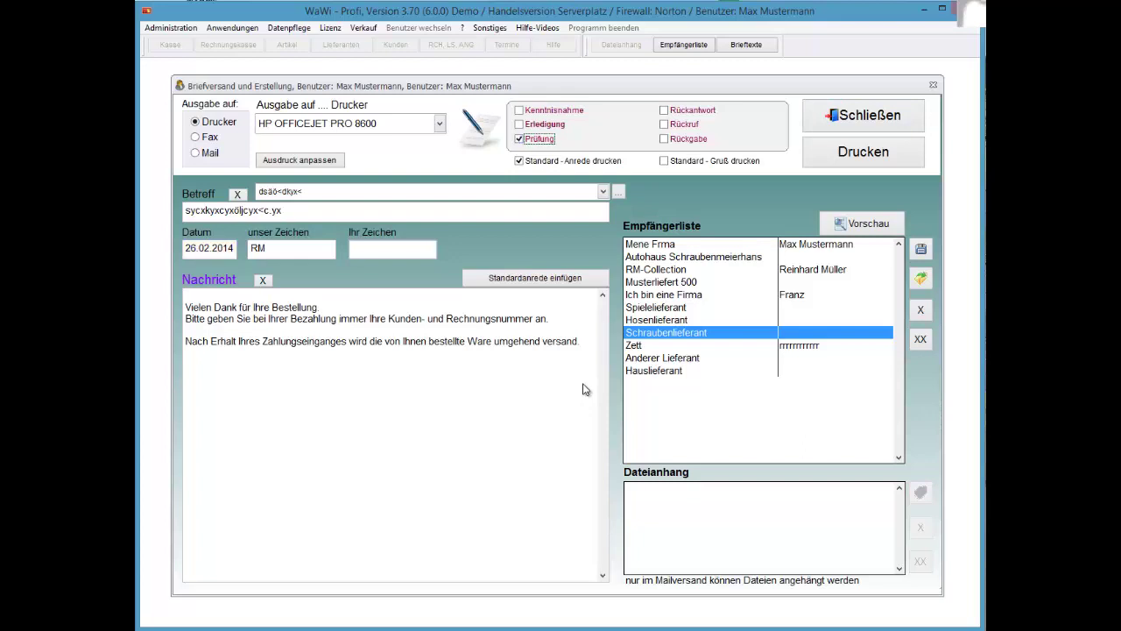
pyautogui.click(519, 124)
pyautogui.click(520, 111)
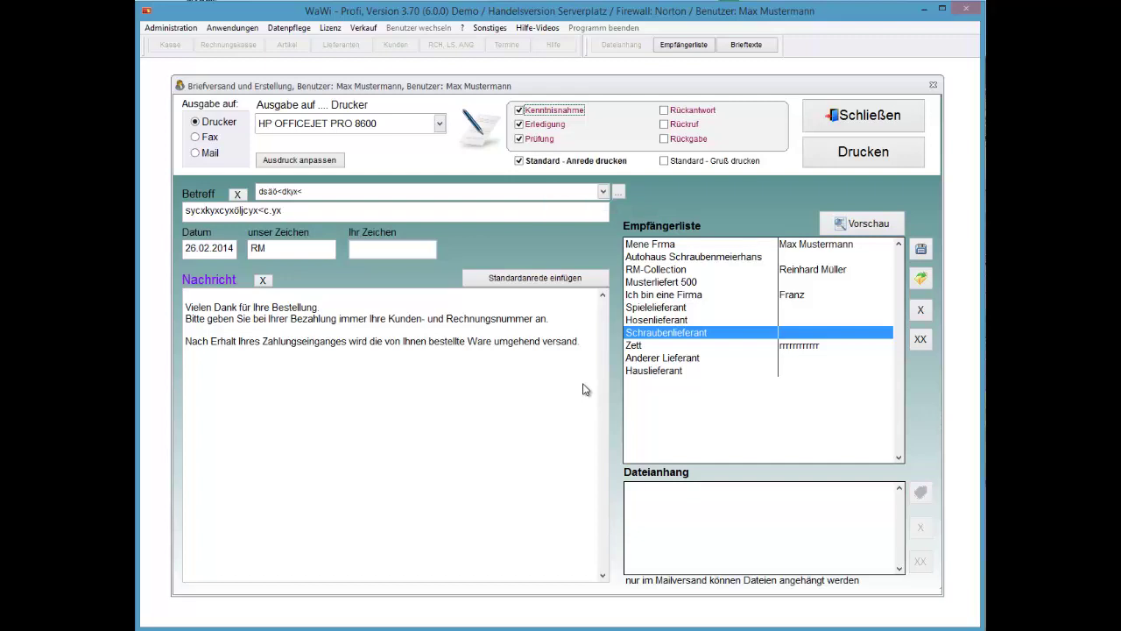
pyautogui.press('Tab')
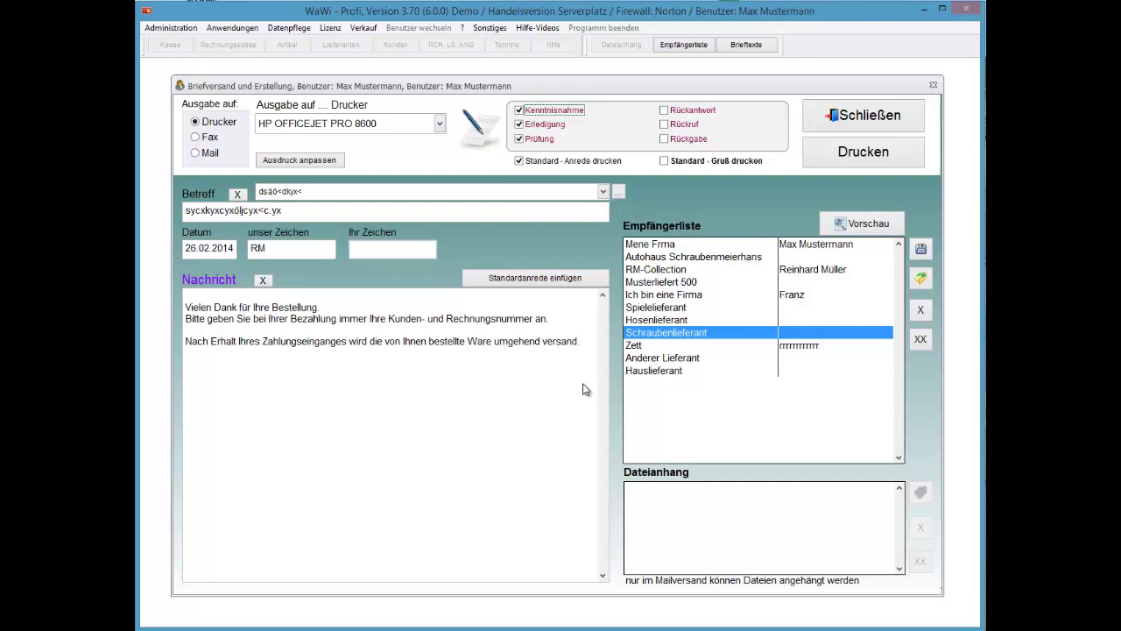
pyautogui.press('space')
# Preview the letter, enlarge the page to check its layout, and close the preview
pyautogui.press('Tab')
pyautogui.press('Return')
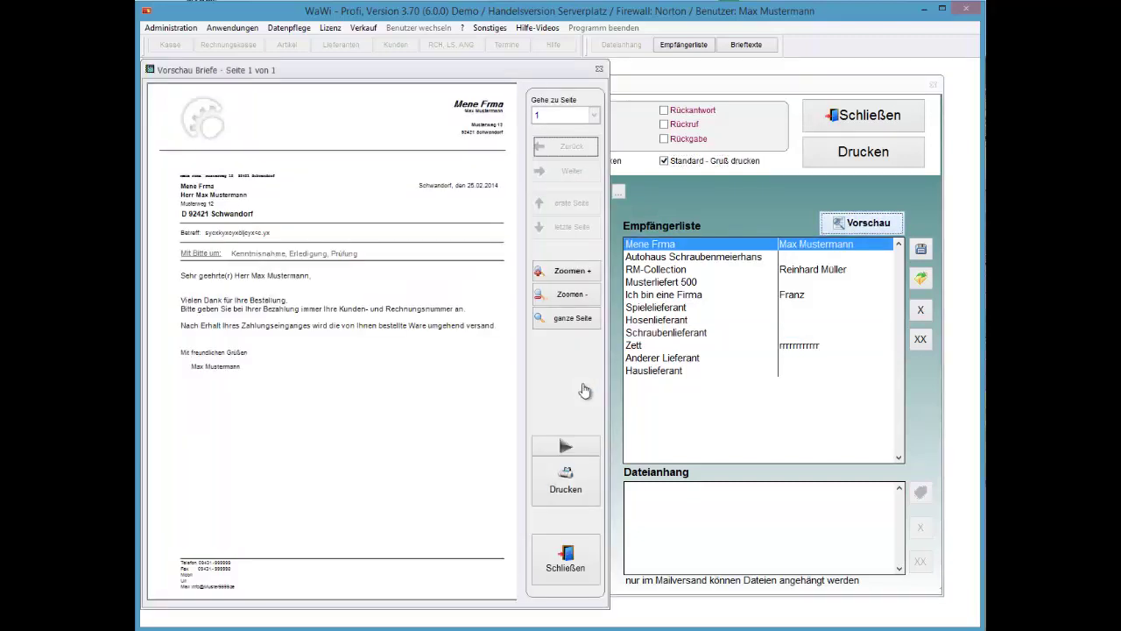
pyautogui.press('Tab')
pyautogui.press('Return')
pyautogui.press('Return')
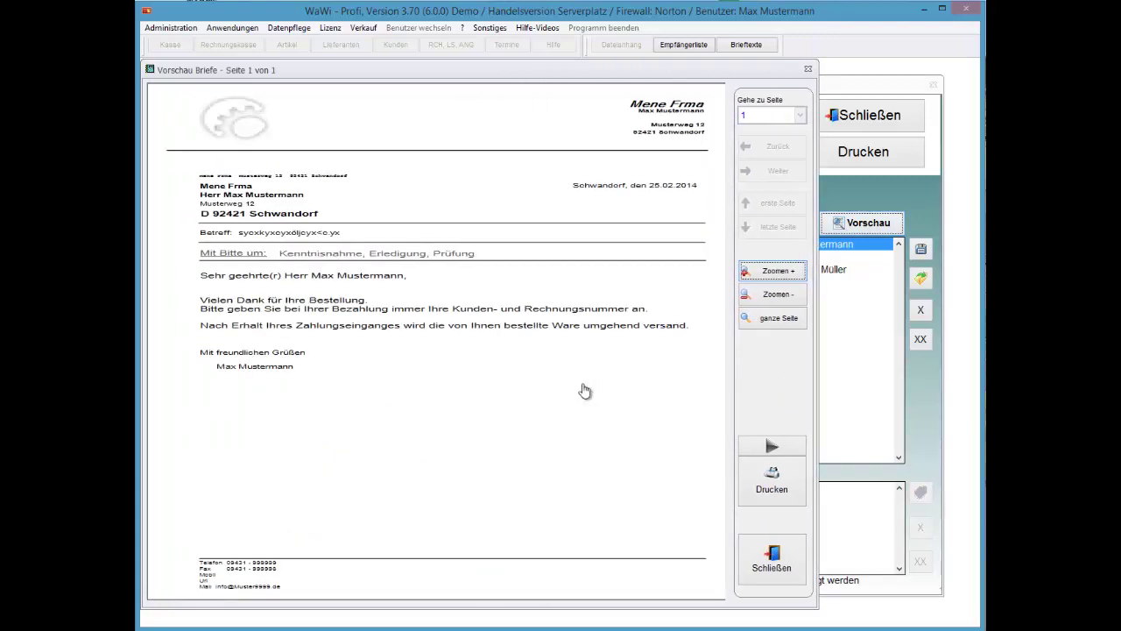
pyautogui.moveTo(583, 383); pyautogui.dragTo(583, 386)
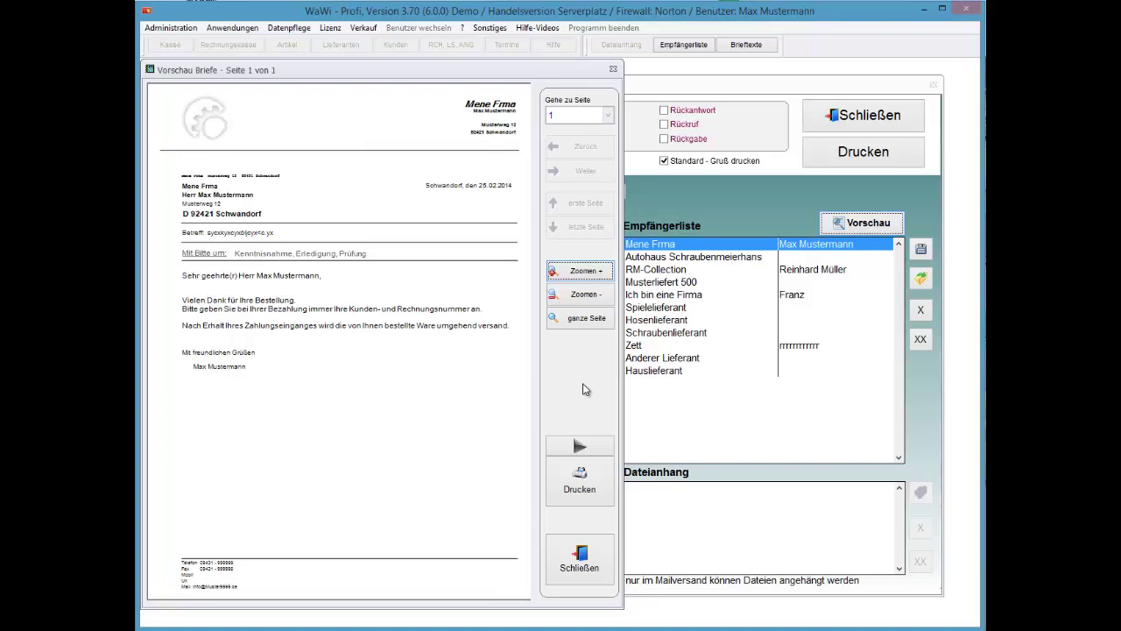
pyautogui.press('Escape')
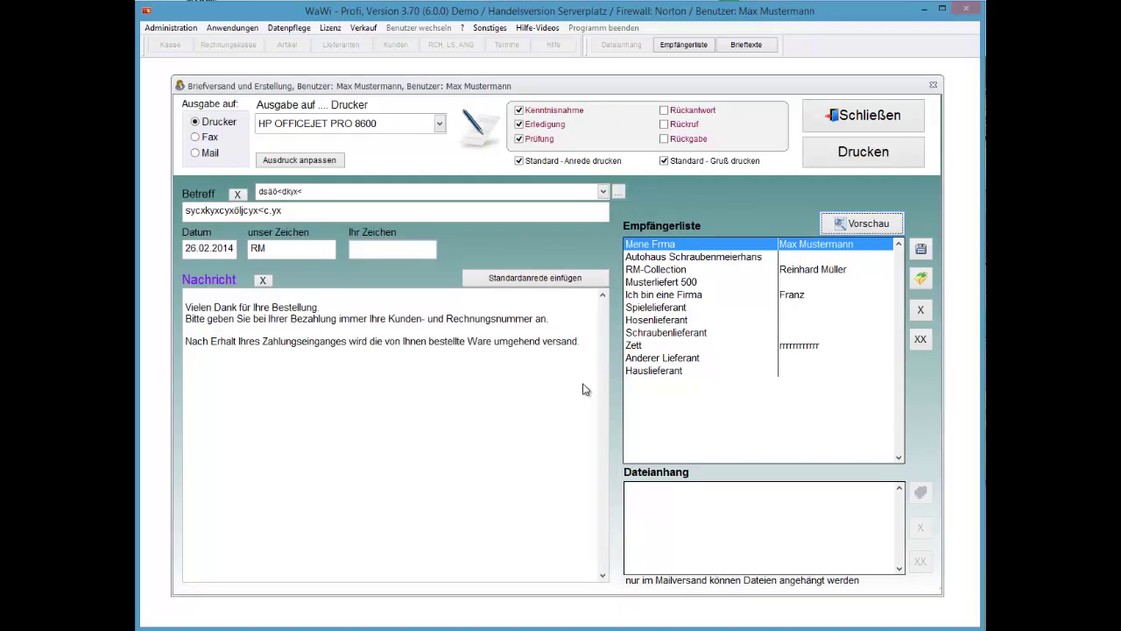
# Turn off printing of the standard salutation, preview the letter without it, and close the preview
pyautogui.press('Tab')
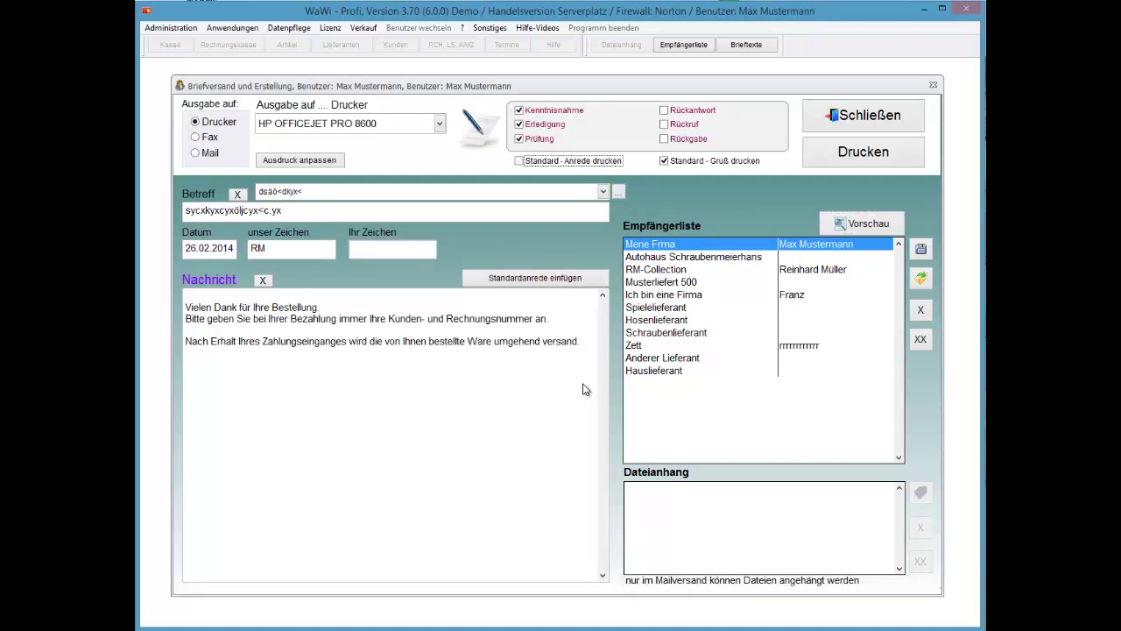
pyautogui.press('Tab')
pyautogui.press('Return')
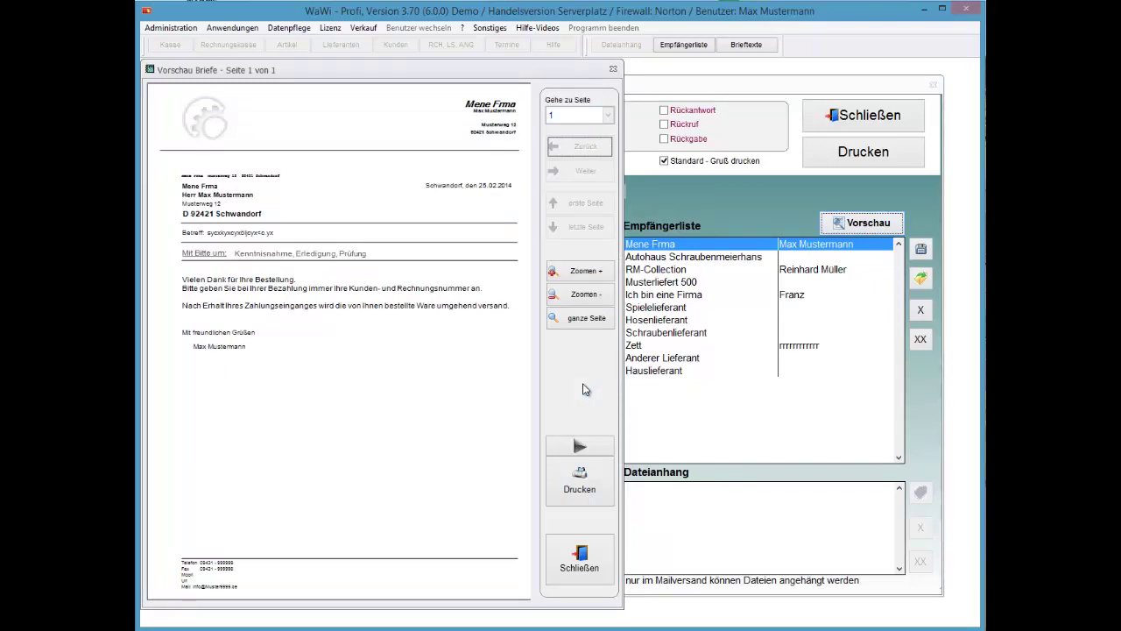
pyautogui.press('Escape')
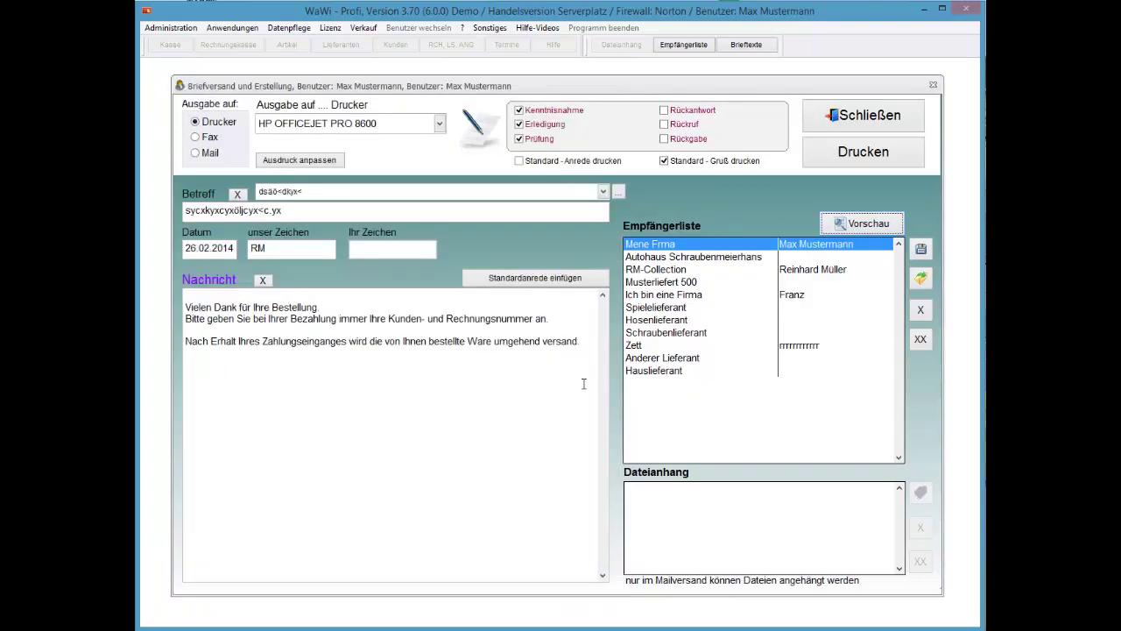
# Add a custom salutation line starting with "Liebster Herr" and the recipient's surname above the message, keeping one blank line below it
pyautogui.click(584, 383)
pyautogui.press('Return')
pyautogui.press('Up')
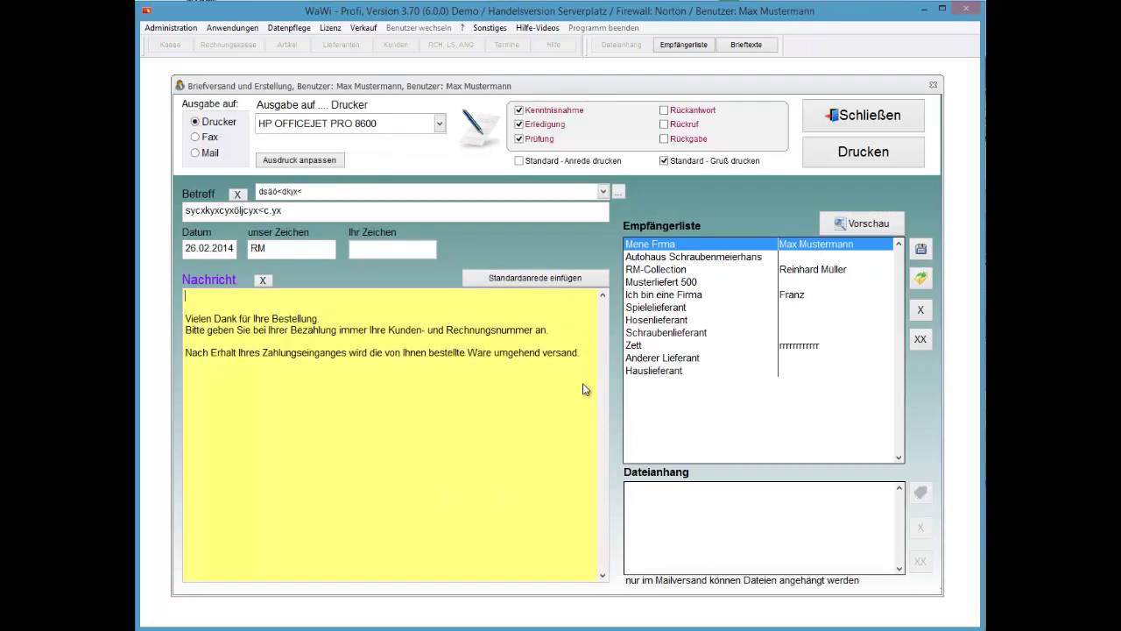
pyautogui.write('Liebster Herr Mustermann,')
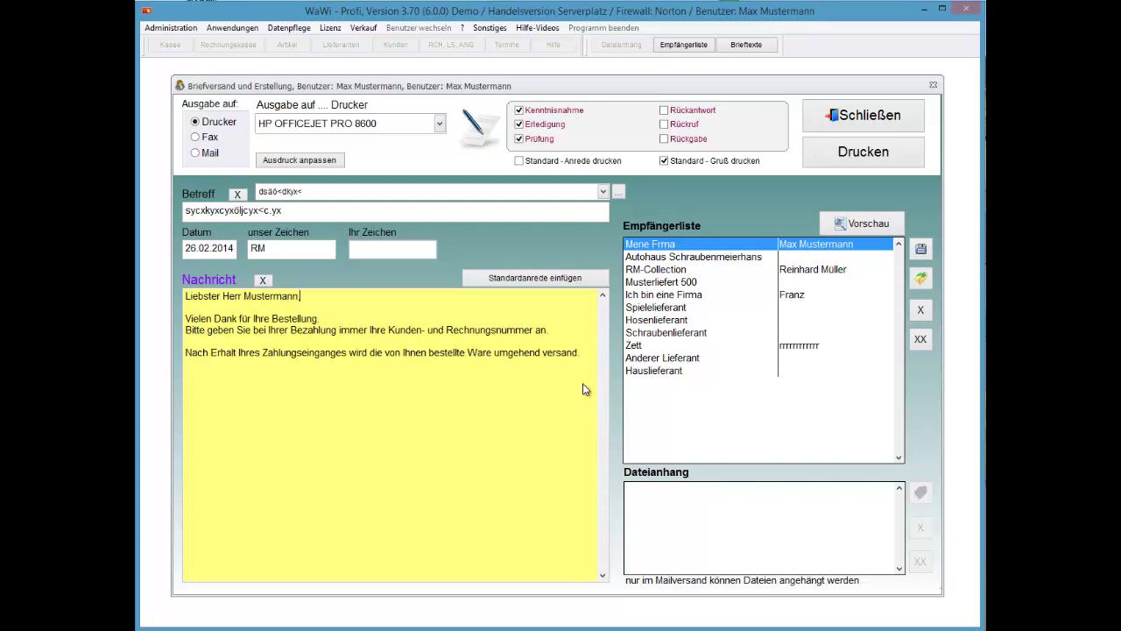
pyautogui.press('Return')
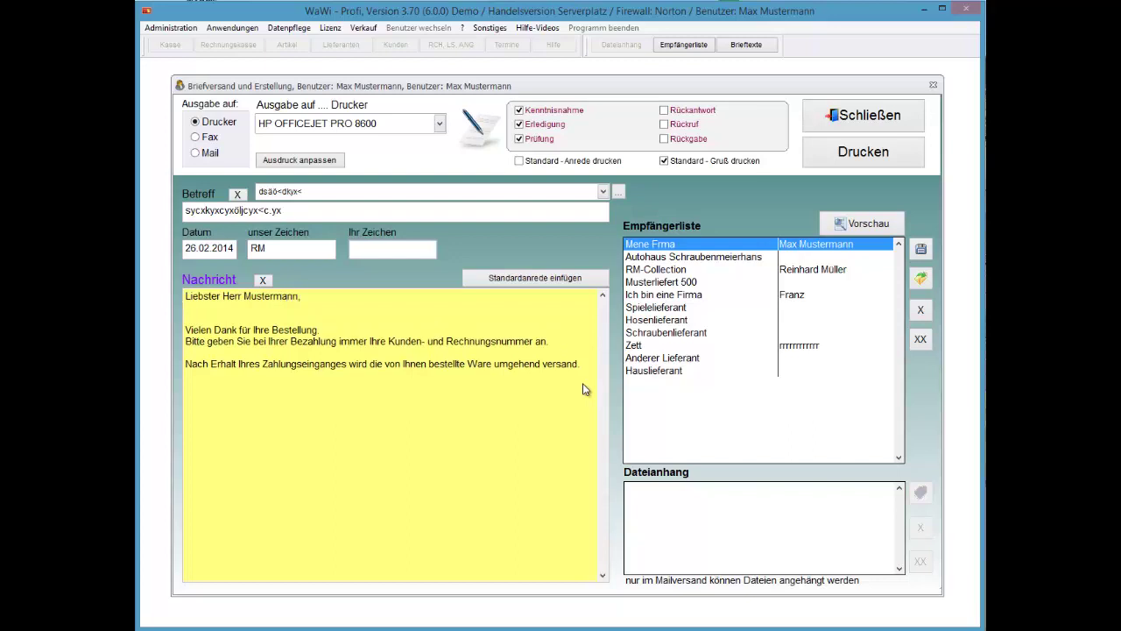
pyautogui.press('Delete')
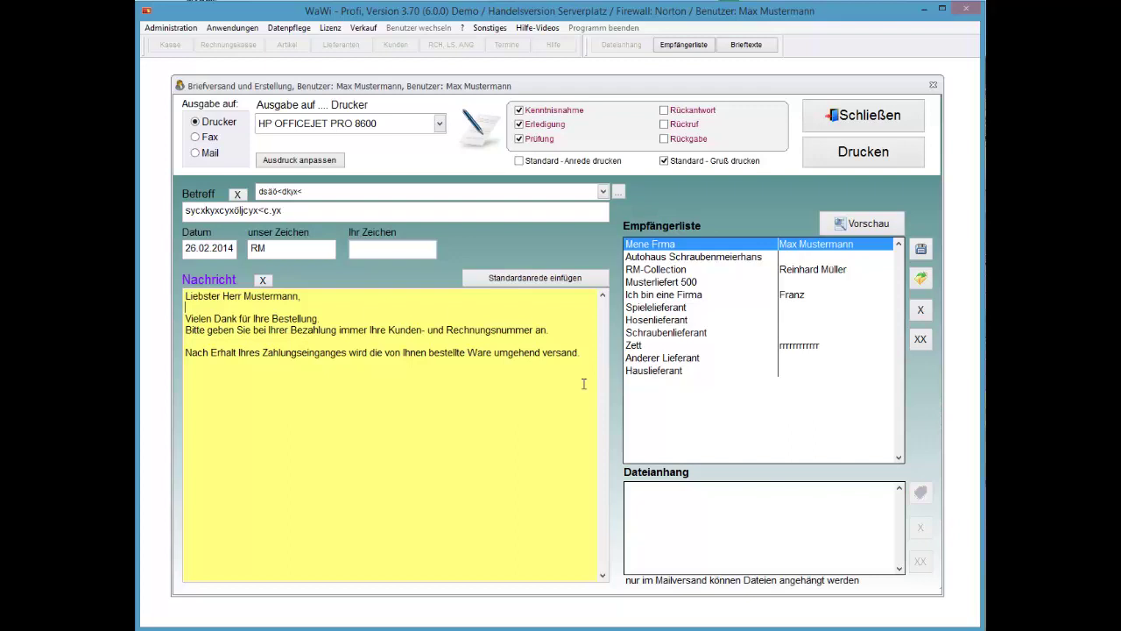
# Turn the standard salutation back on and remove the custom salutation line, leaving one blank line above the message
pyautogui.hotkey('shift', 'Up')
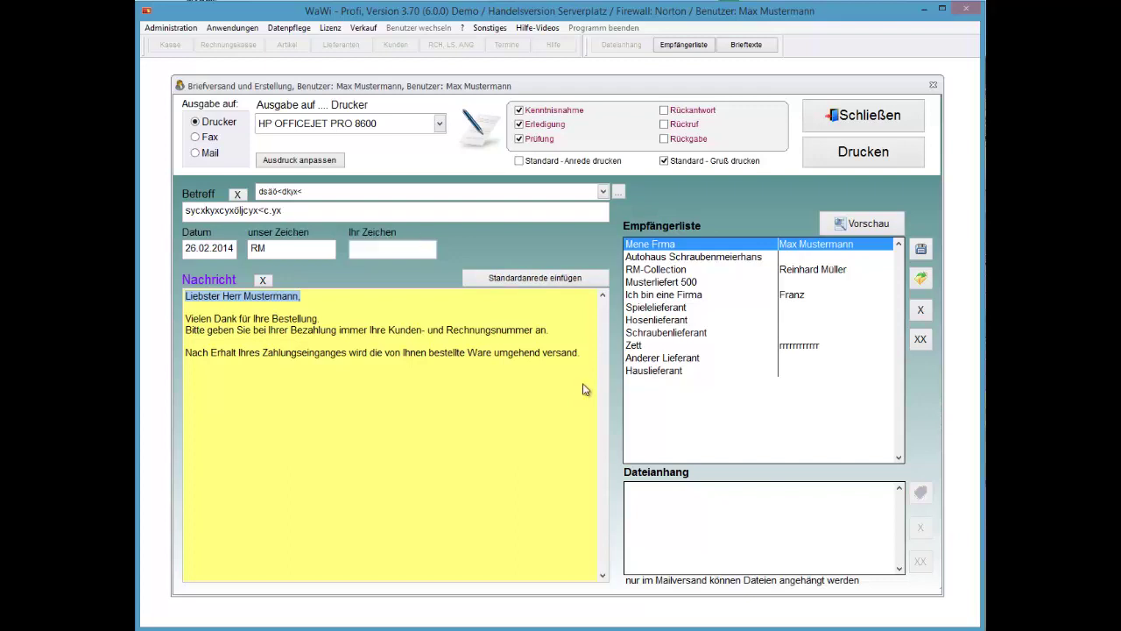
pyautogui.press('space')
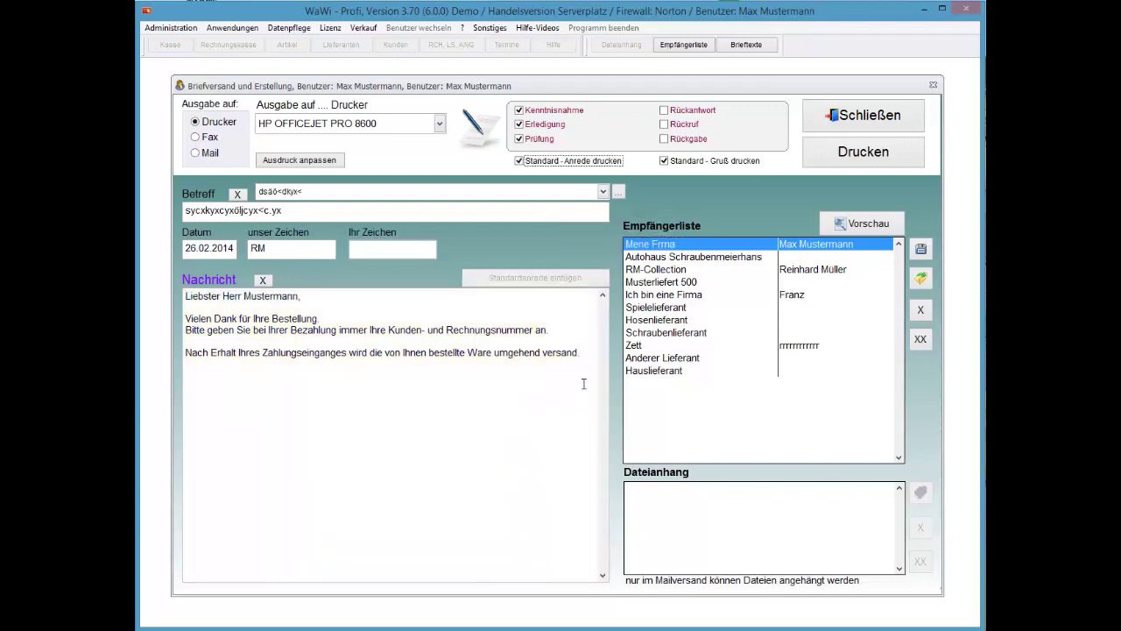
pyautogui.click(583, 383)
pyautogui.press('Delete')
pyautogui.press('Delete')
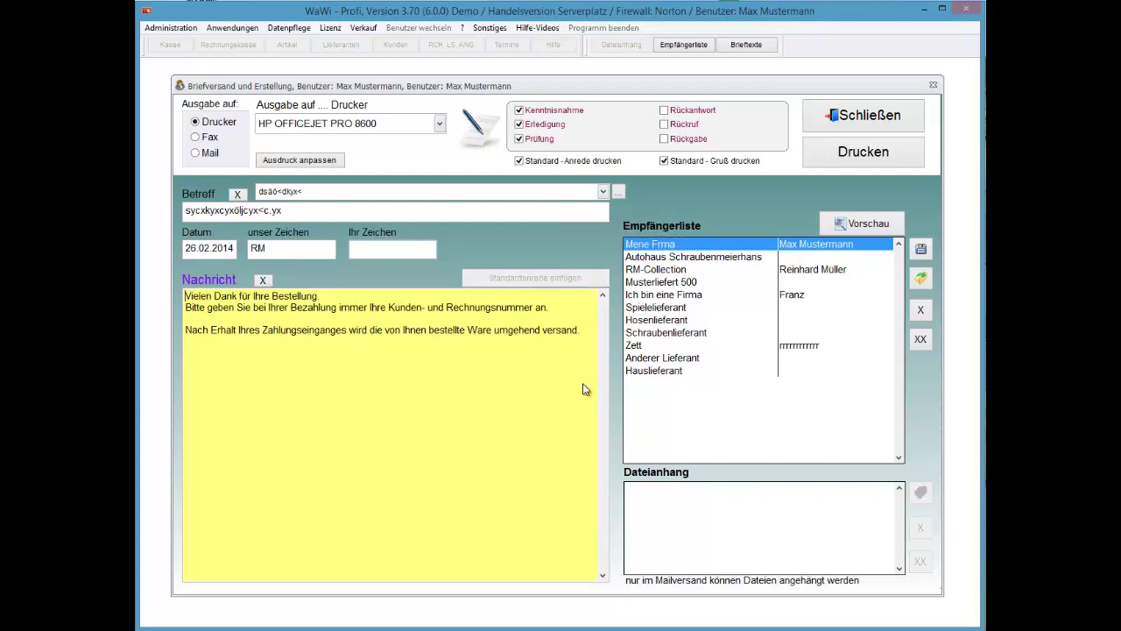
pyautogui.press('Return')
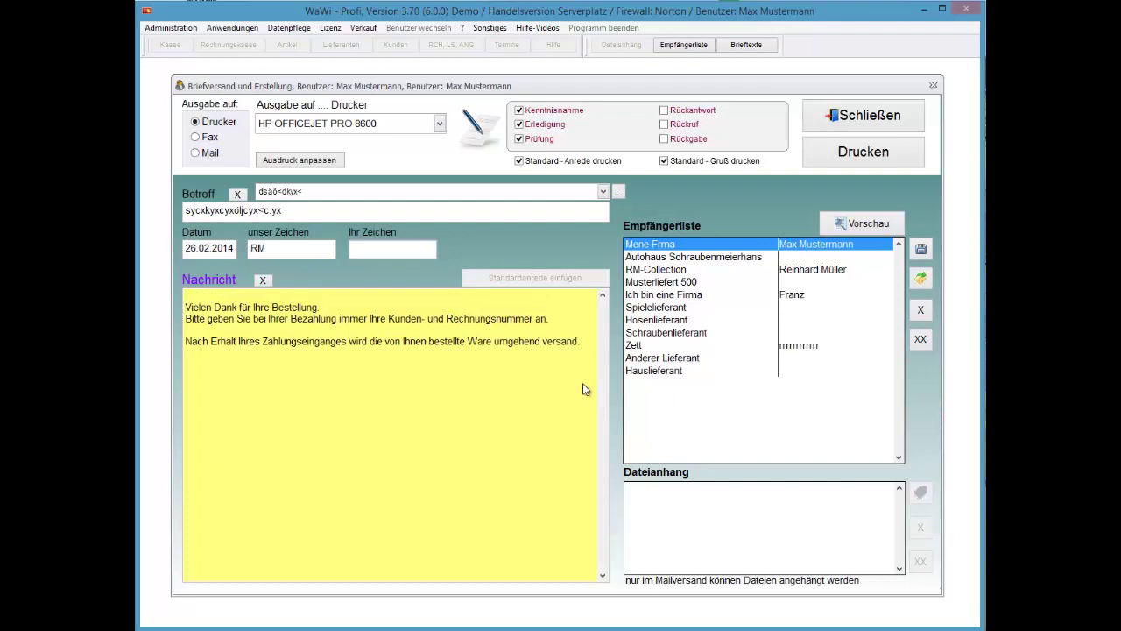
# Turn off printing of the standard closing, preview the letter without it, and close the preview
pyautogui.click(712, 160)
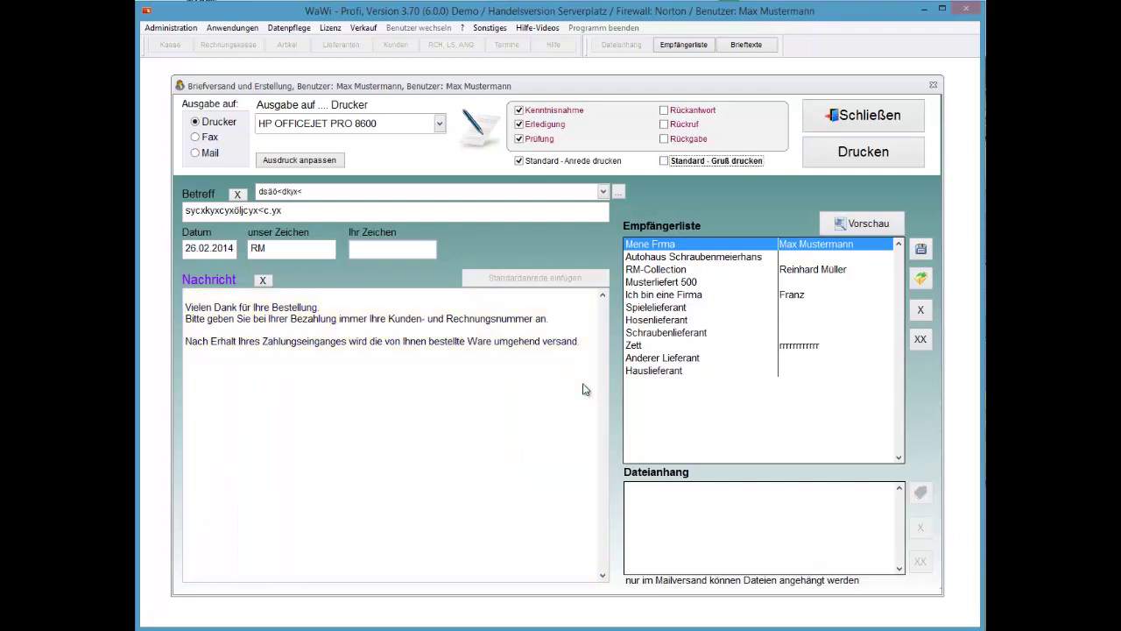
pyautogui.click(862, 223)
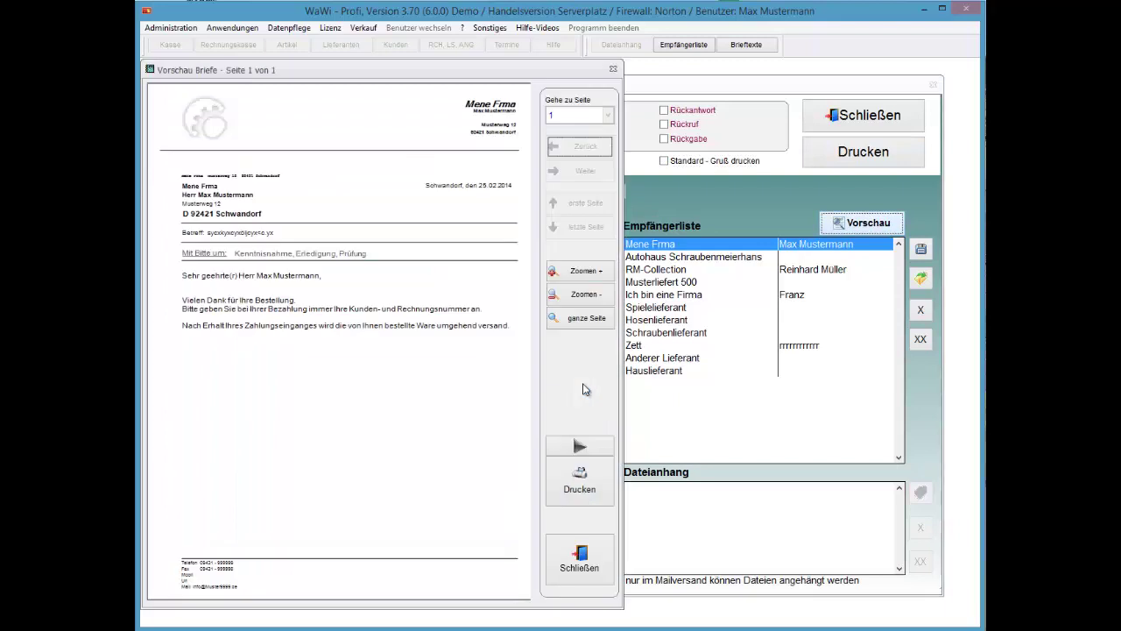
pyautogui.click(579, 558)
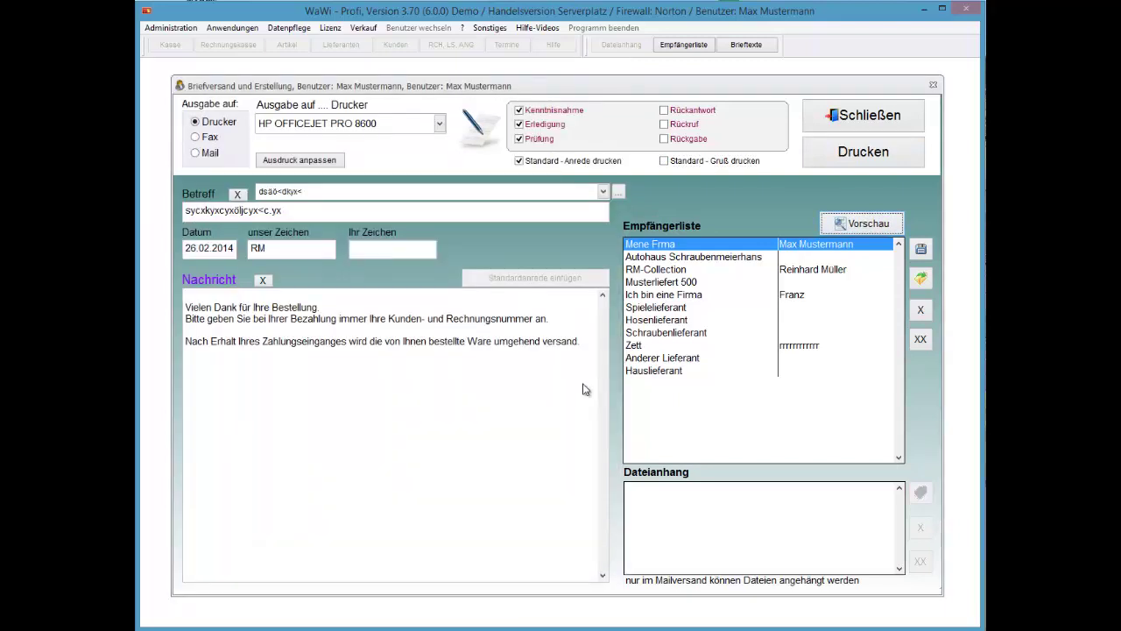
# Turn the standard closing back on, preview the letter with it, and close the preview
pyautogui.click(713, 160)
pyautogui.press('Tab')
pyautogui.press('space')
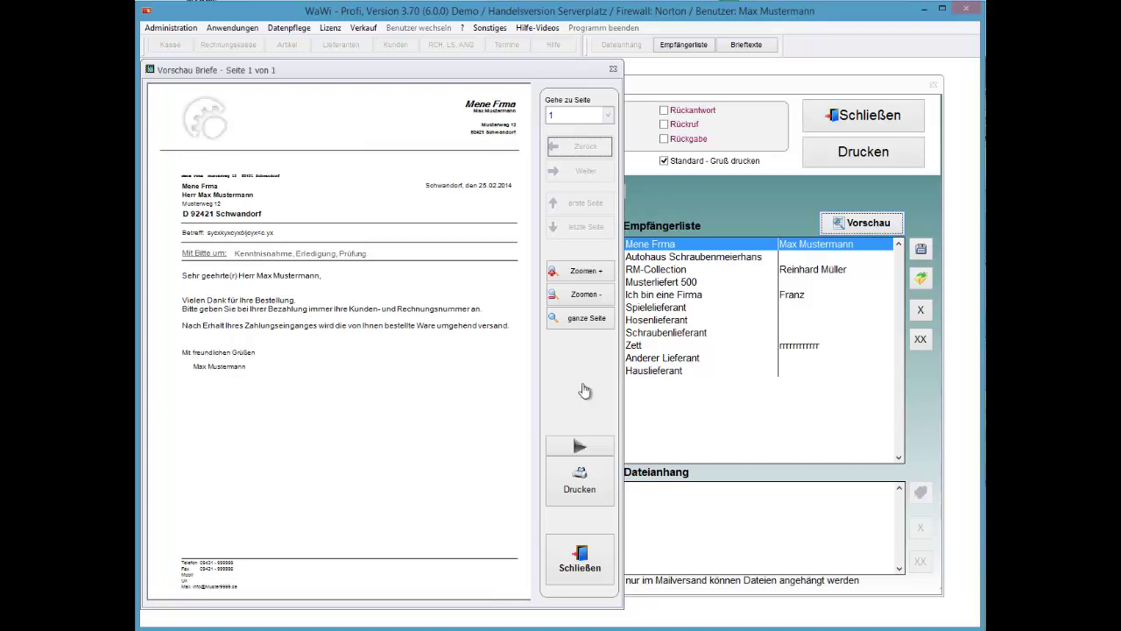
pyautogui.press('Escape')
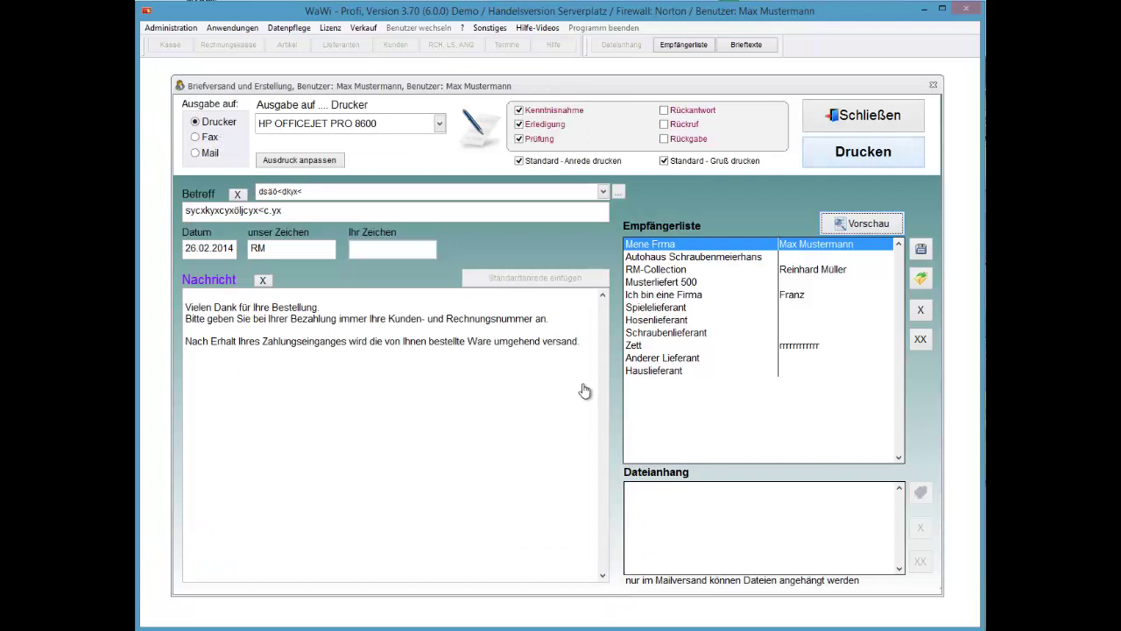
# Switch the letter's output to fax first, and finally to mail
pyautogui.click(204, 136)
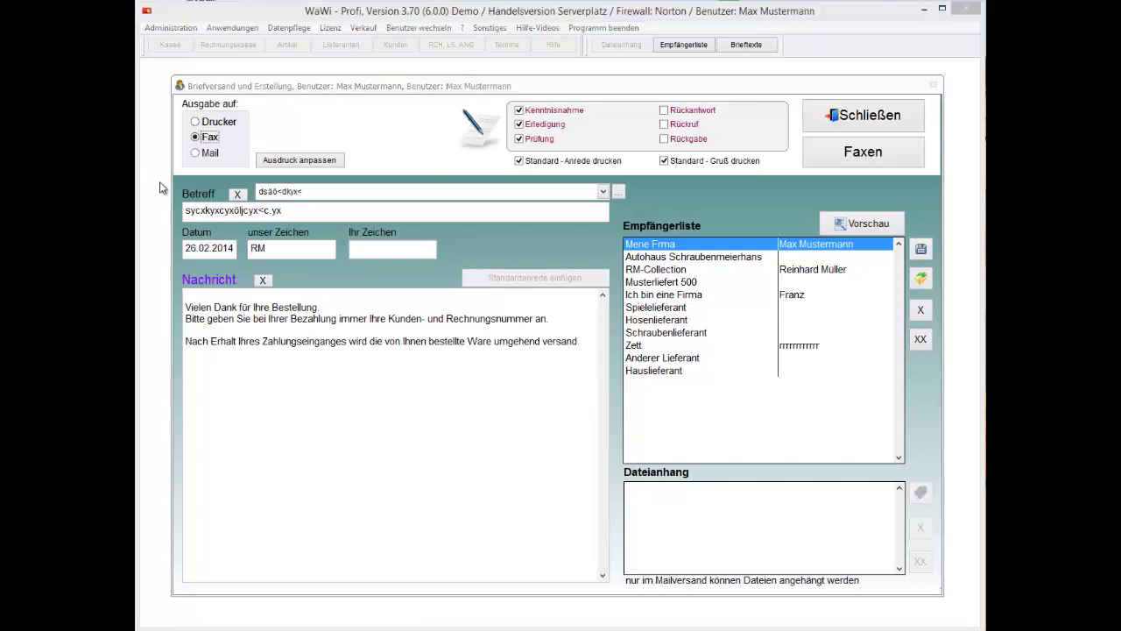
pyautogui.click(196, 153)
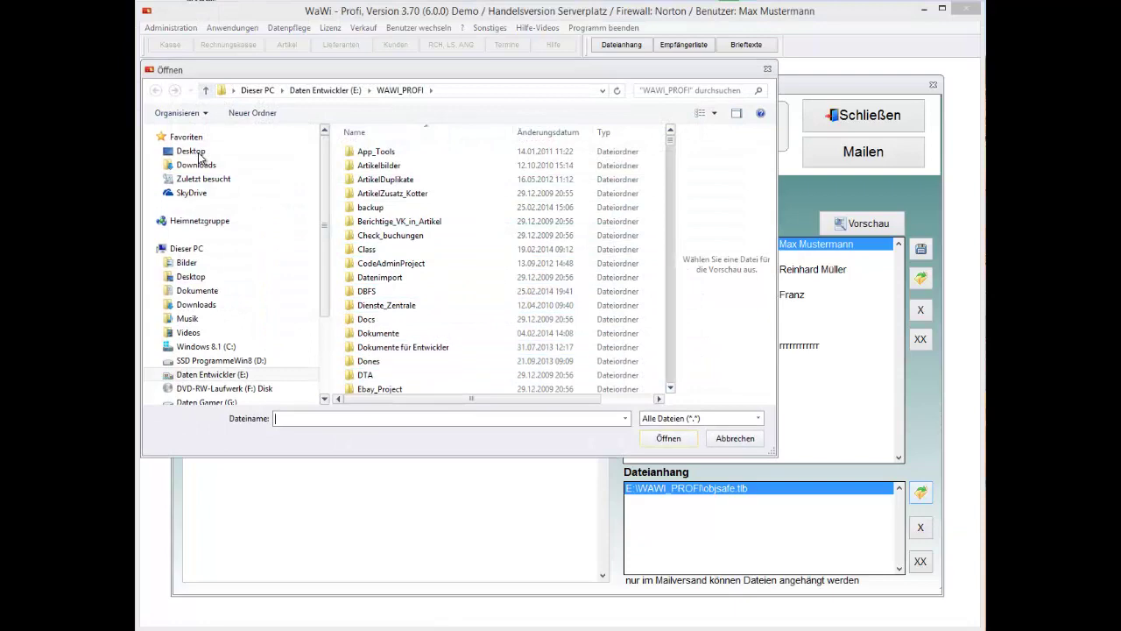
# Attach the file CASHREG.WAV from the WAWI_PROFI folder to the letter
pyautogui.scroll(-12, 504, 263)
pyautogui.scroll(-1, 504, 263)
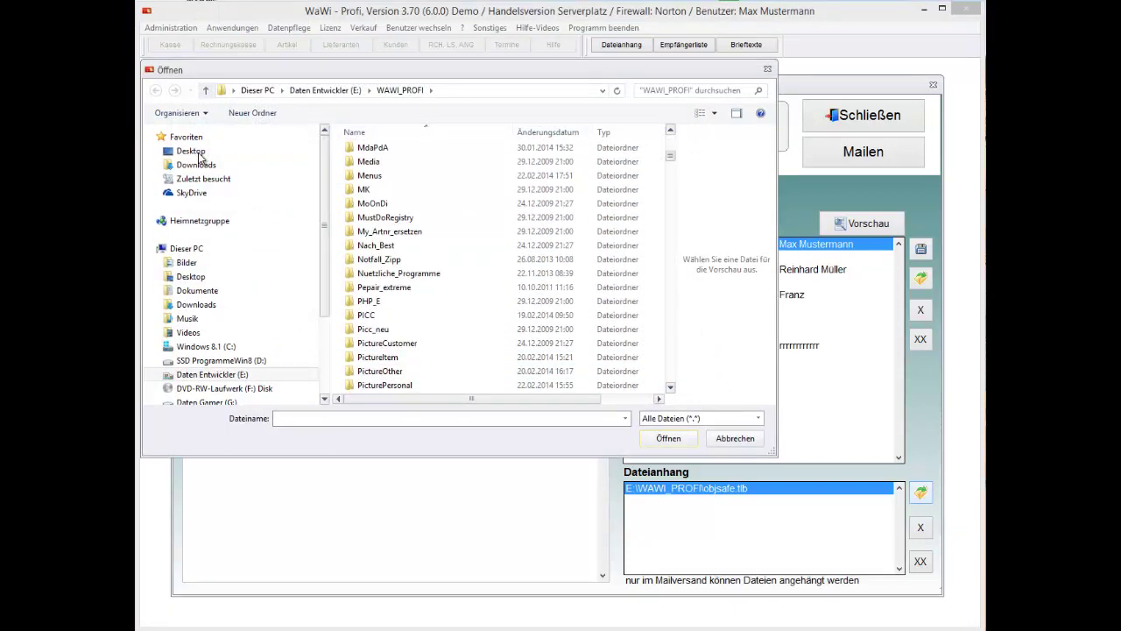
pyautogui.scroll(-2, 504, 263)
pyautogui.scroll(-20, 504, 263)
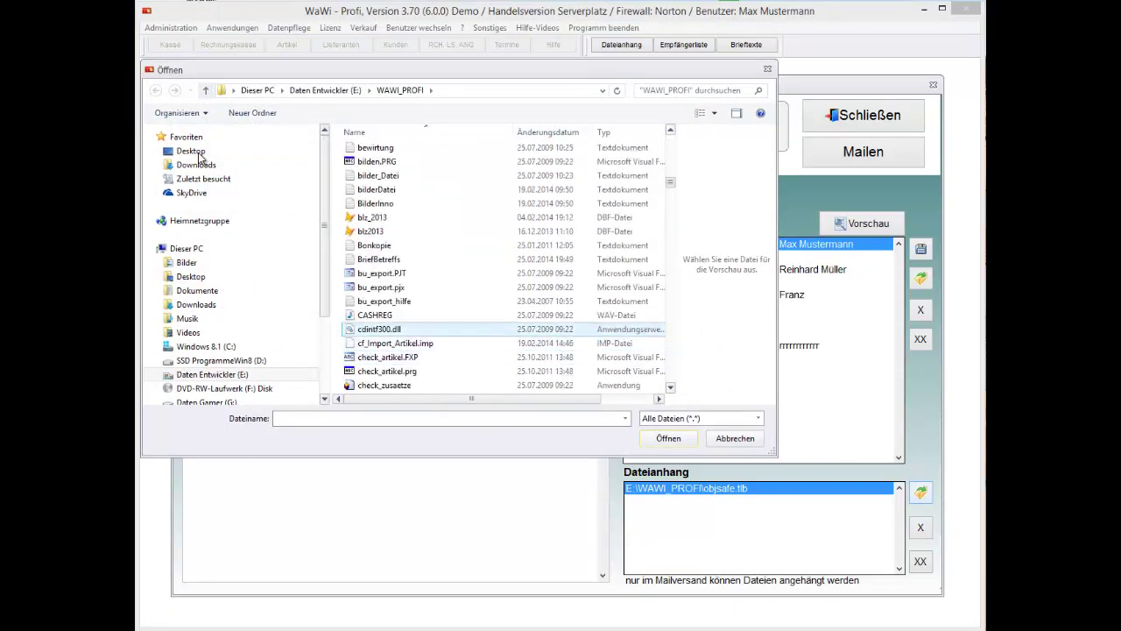
pyautogui.press('Return')
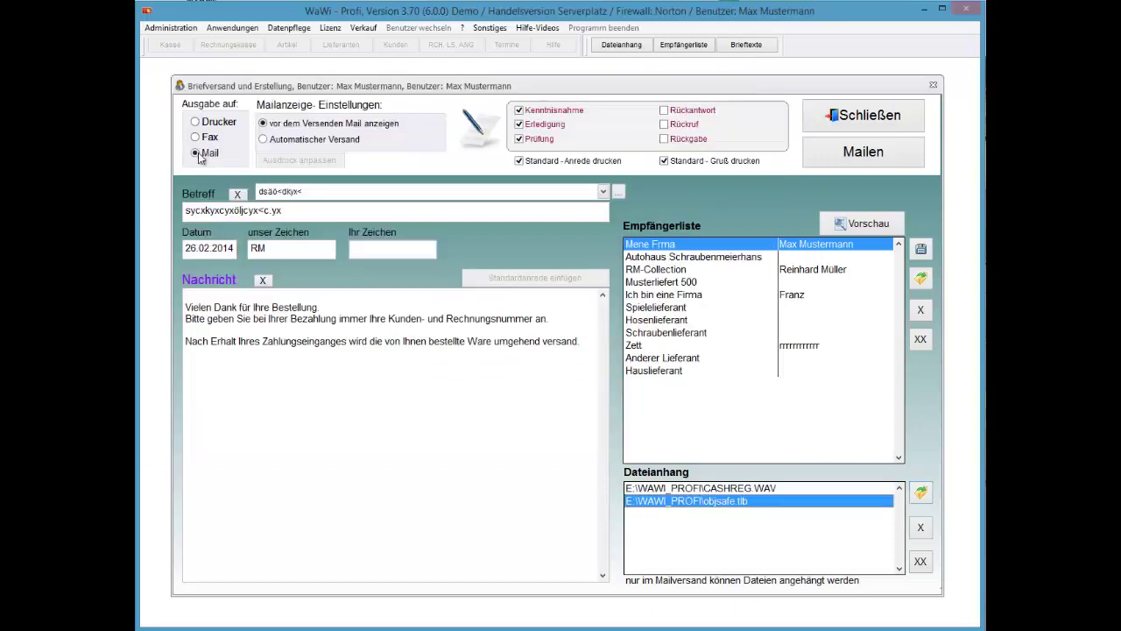
# Set the mail display option to automatic sending and add test_artikel1.FXP to the attachments
pyautogui.press('Down')
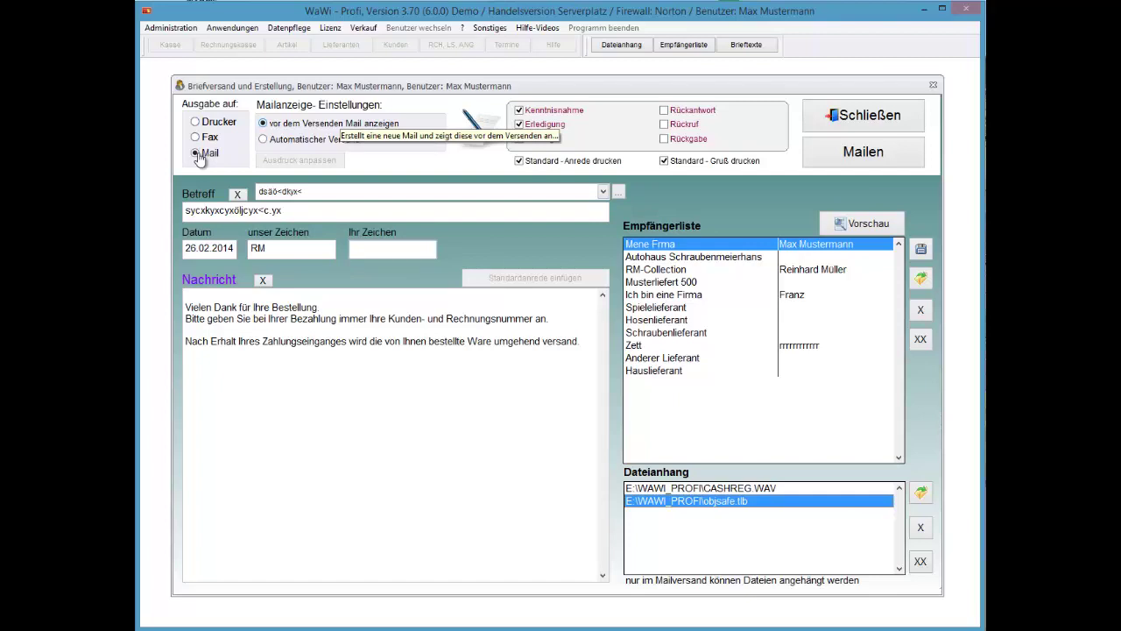
pyautogui.click(196, 153)
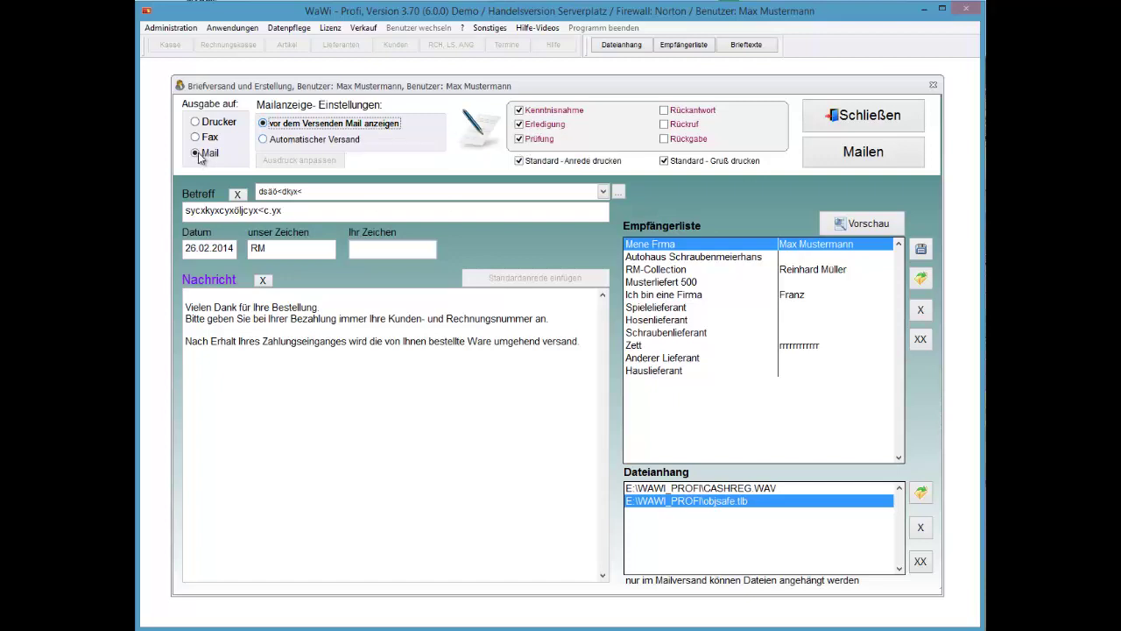
pyautogui.press('Down')
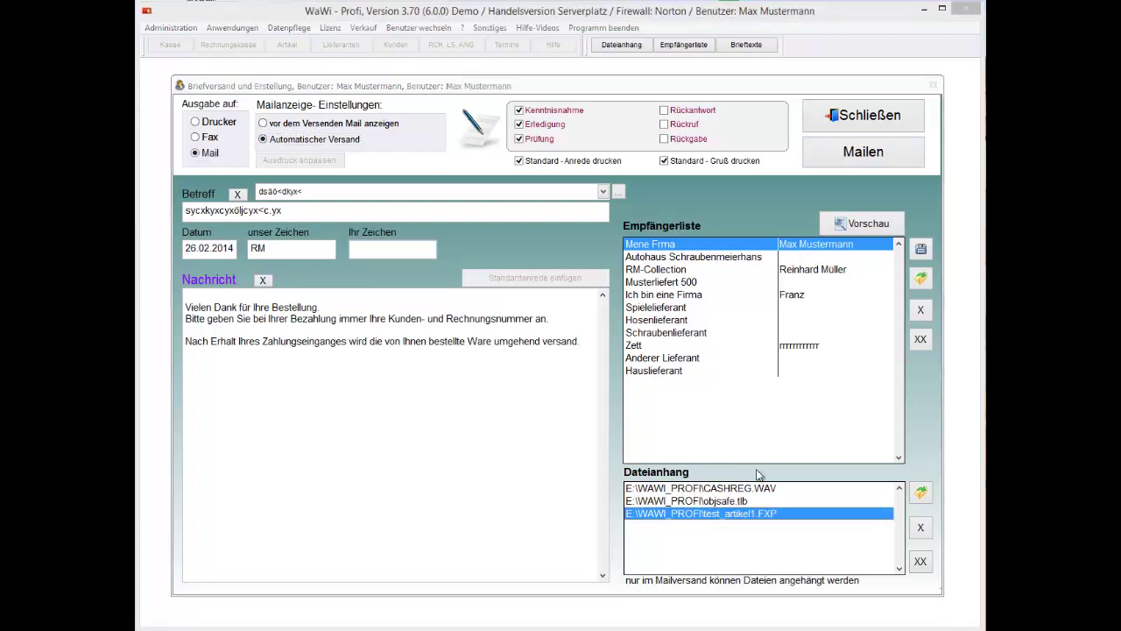
# Go through the attachment list and remove only test_artikel1.FXP from it
pyautogui.click(710, 501)
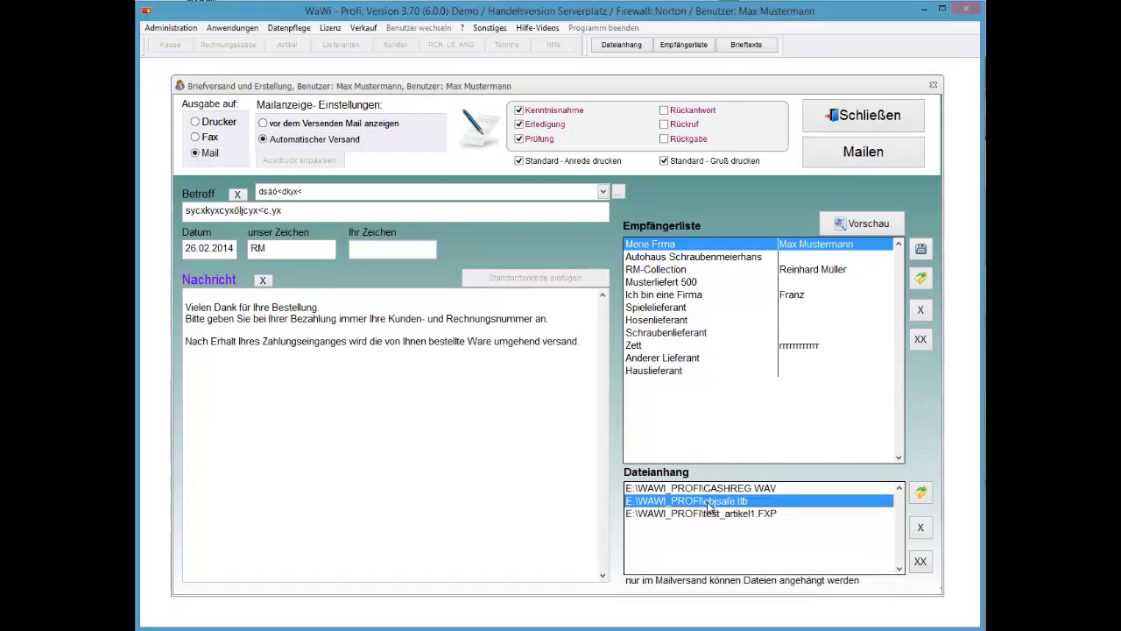
pyautogui.press('Up')
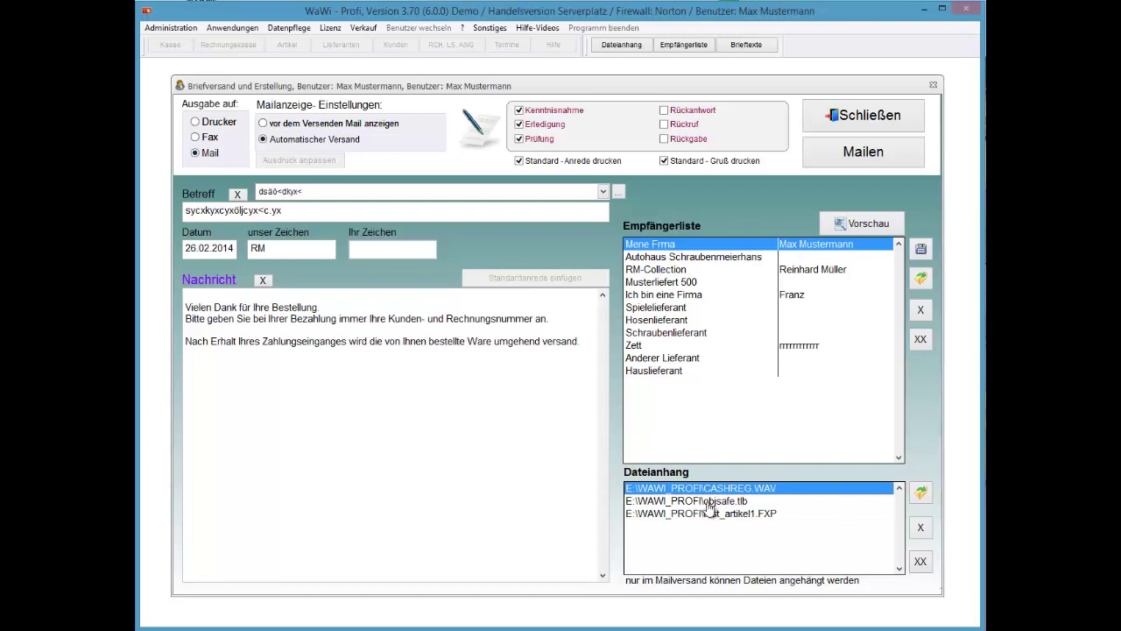
pyautogui.press('Down')
pyautogui.press('Down')
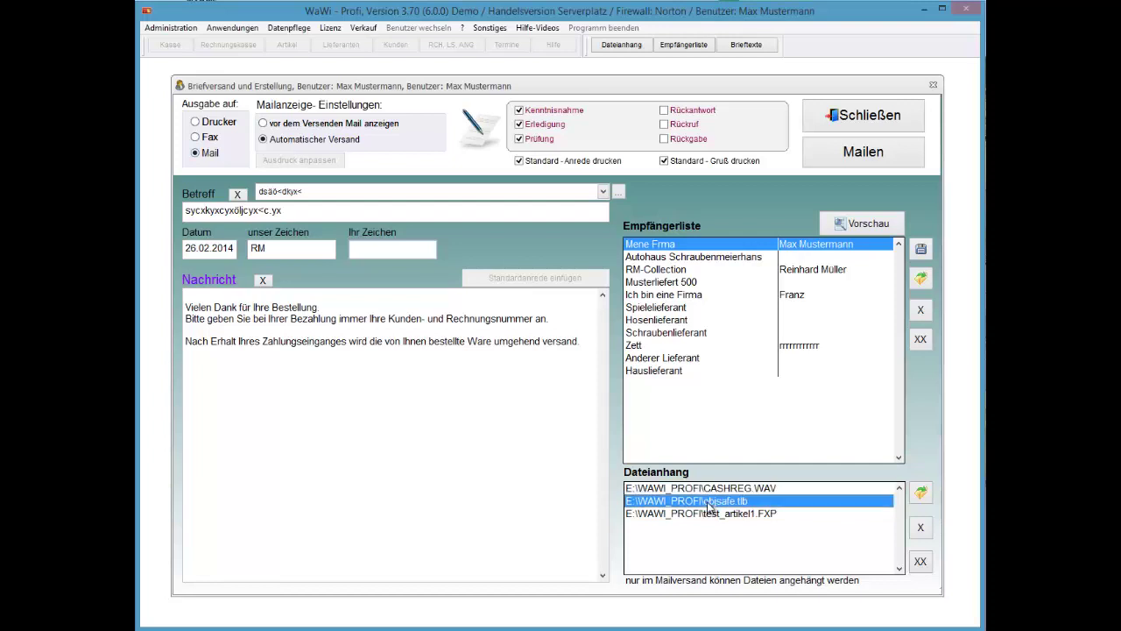
pyautogui.click(919, 528)
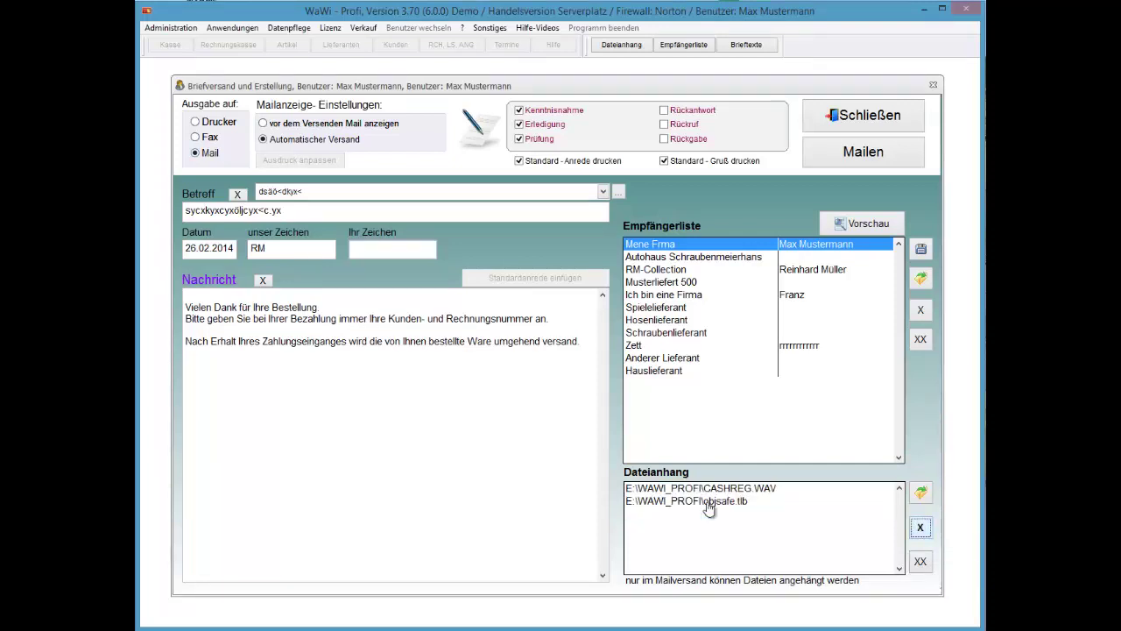
# Remove objsafe.tlb from the attachments, and clear the complete attachment list
pyautogui.click(707, 505)
pyautogui.press('Delete')
pyautogui.click(708, 504)
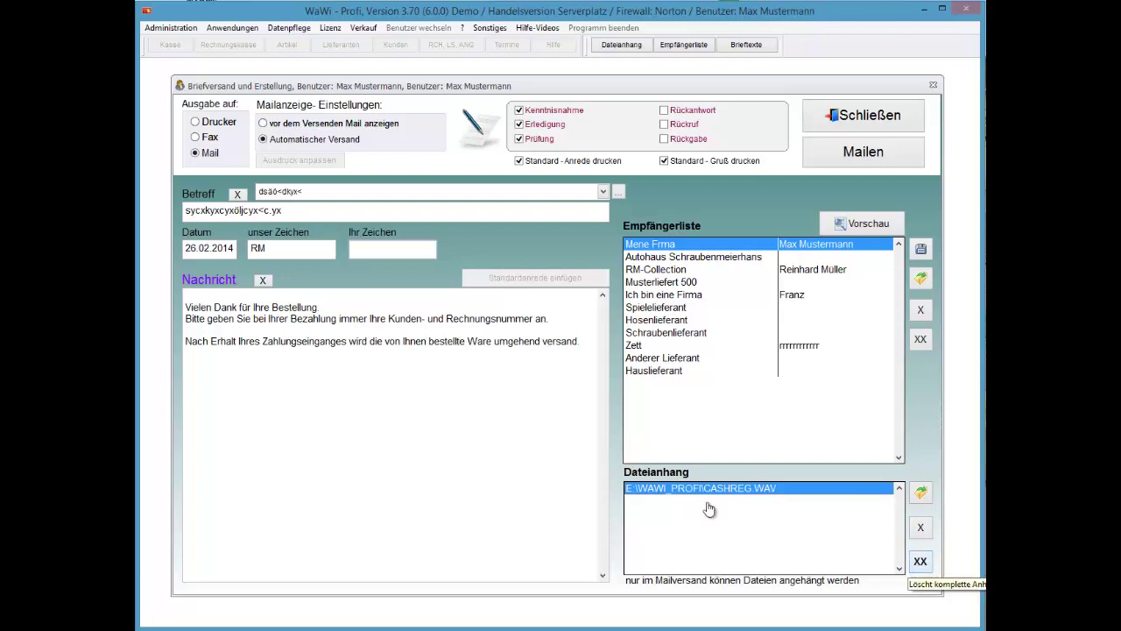
pyautogui.click(919, 560)
pyautogui.press('Return')
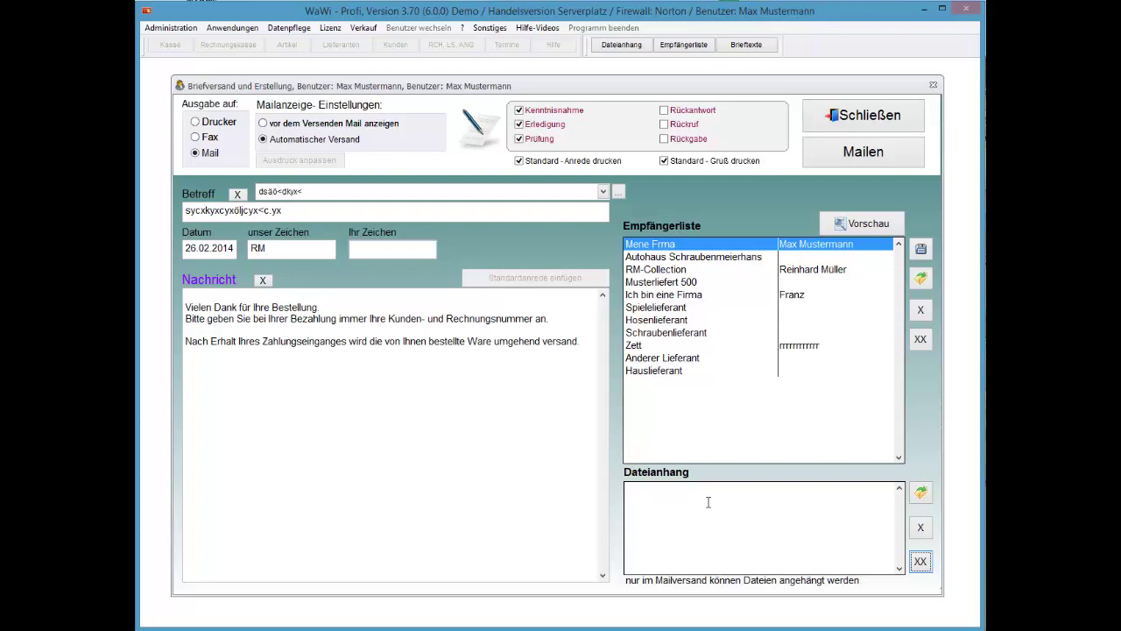
# Close the letter form, agree to remove the remaining recipients from the list, and leave the letter menu
pyautogui.press('Escape')
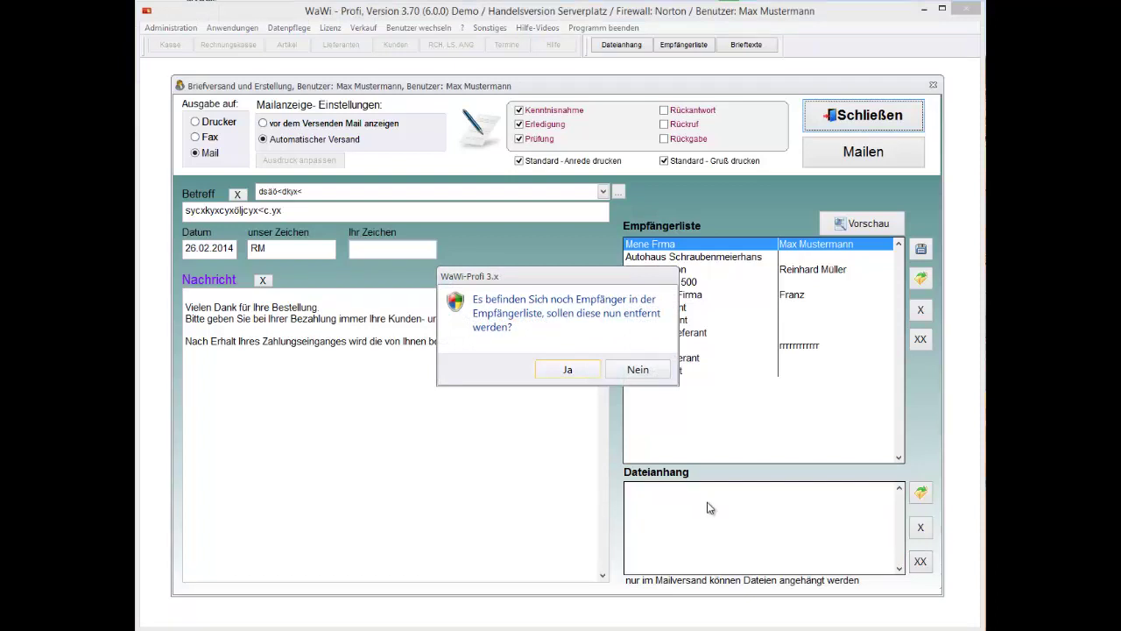
pyautogui.press('Return')
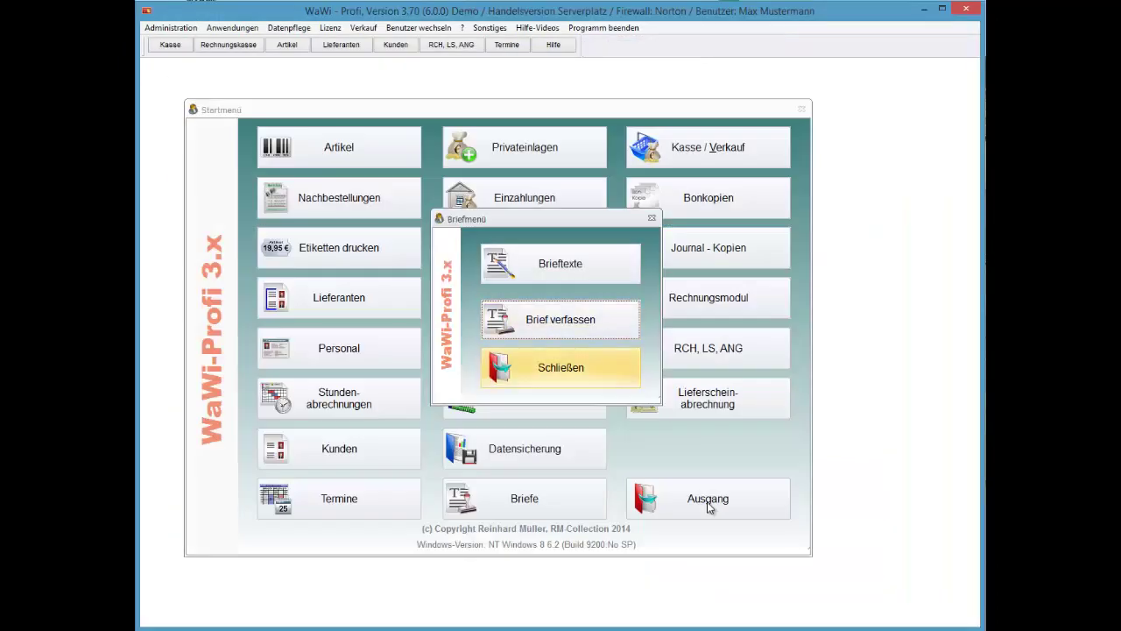
pyautogui.press('Escape')
# Open the customer records and select the customer directly above Zett
pyautogui.press('Return')
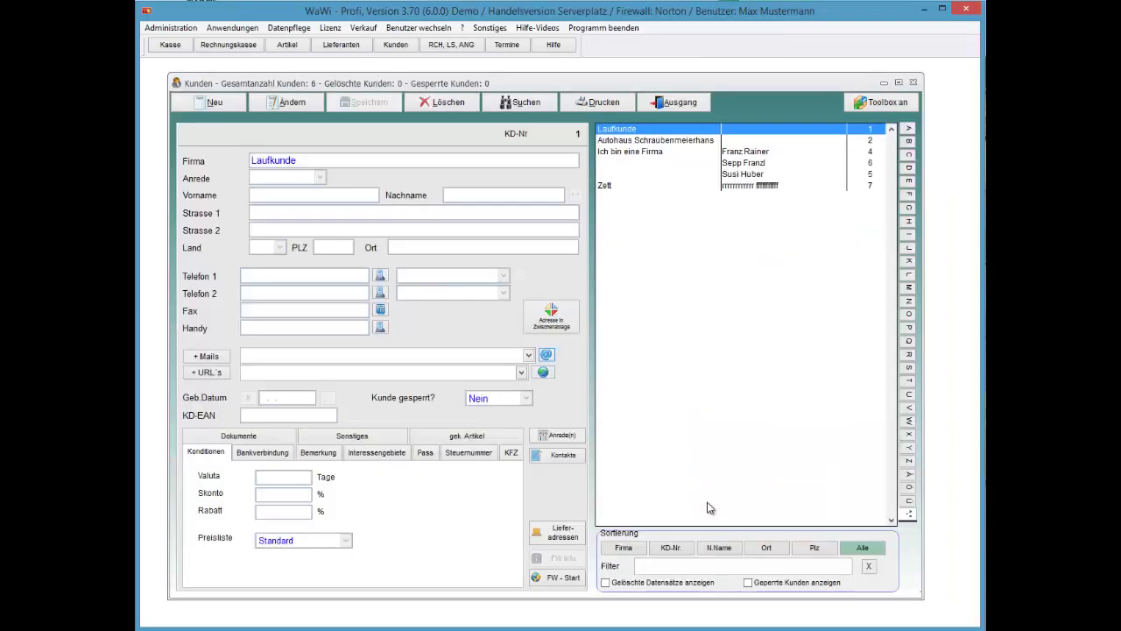
pyautogui.press('End')
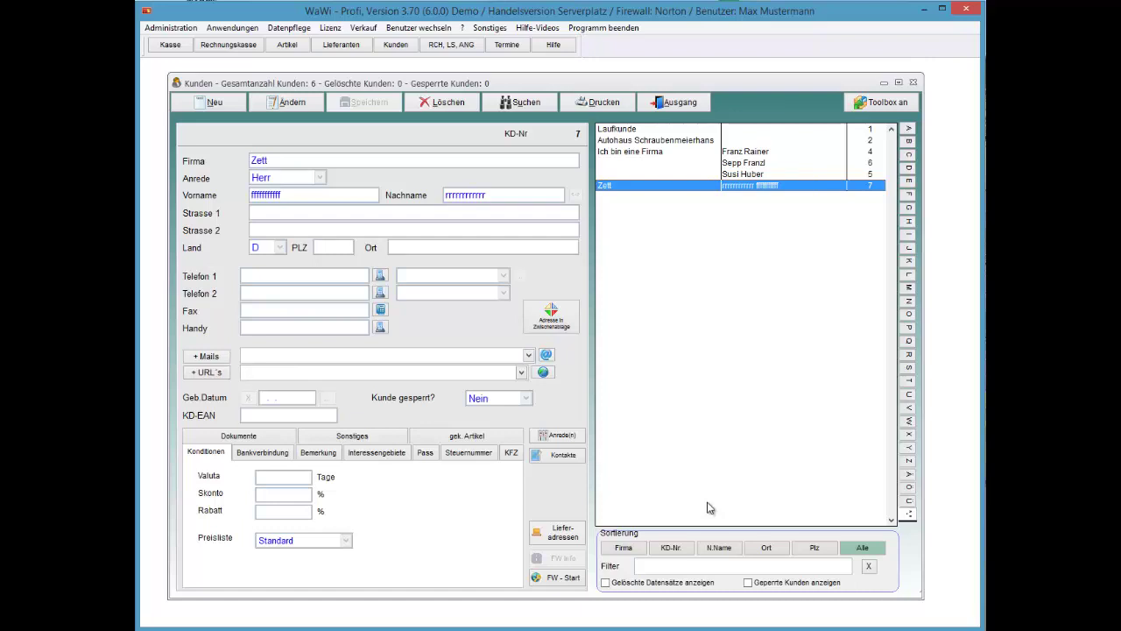
pyautogui.press('Up')
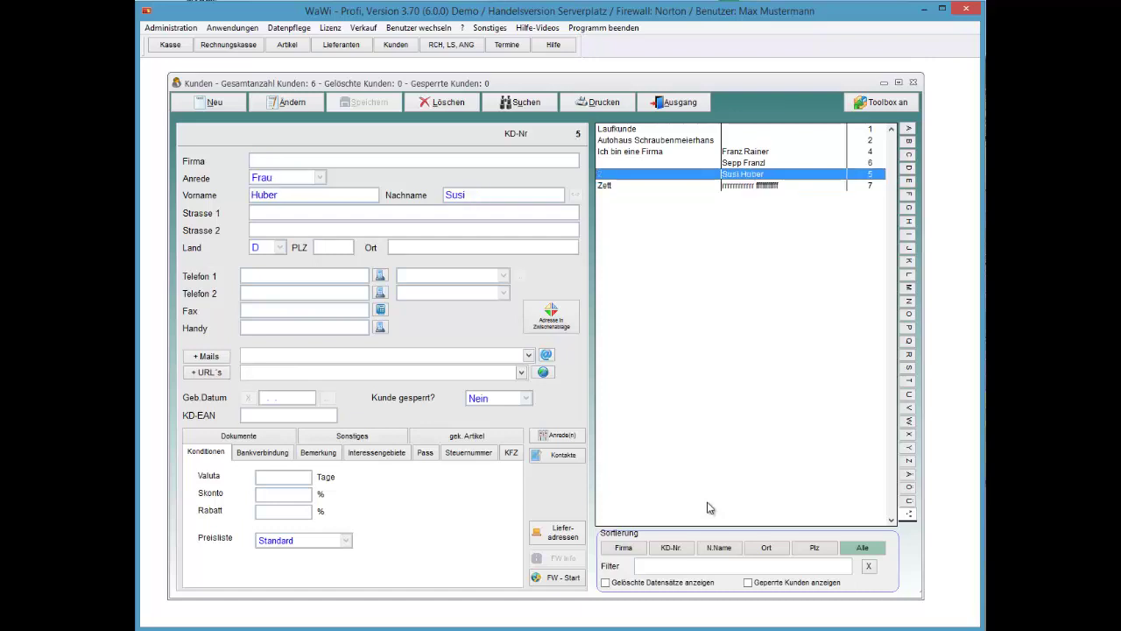